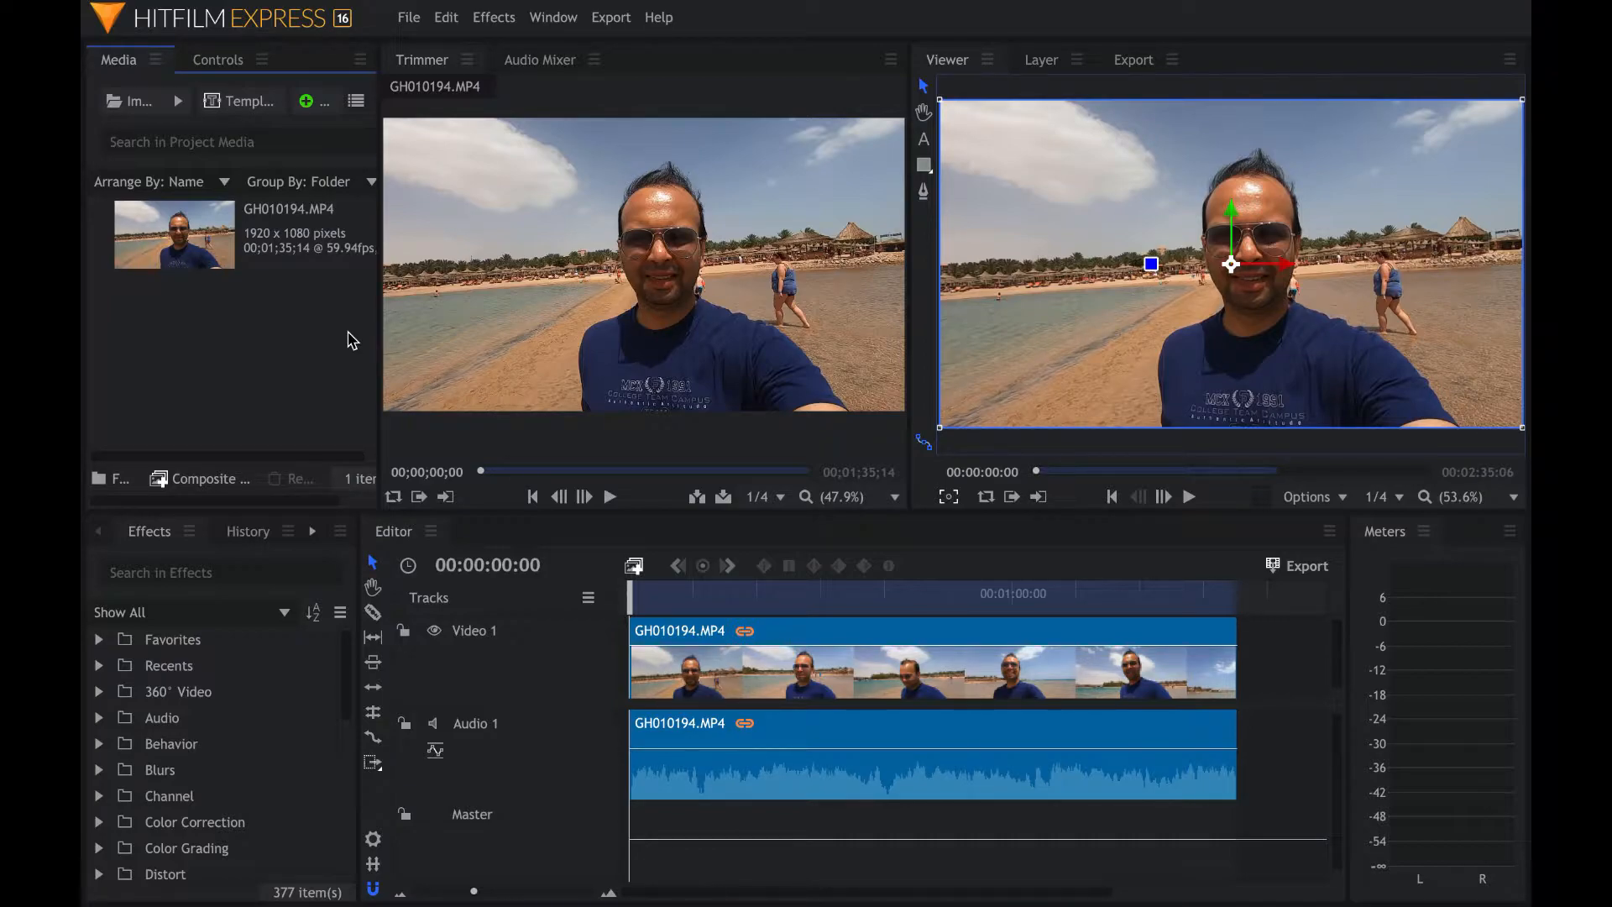
- Slice the video and audio clip at 00:00:36:18 with the Slice tool
{"action": "left_click_drag", "start_coordinate": [630, 596], "coordinate": [866, 588]}
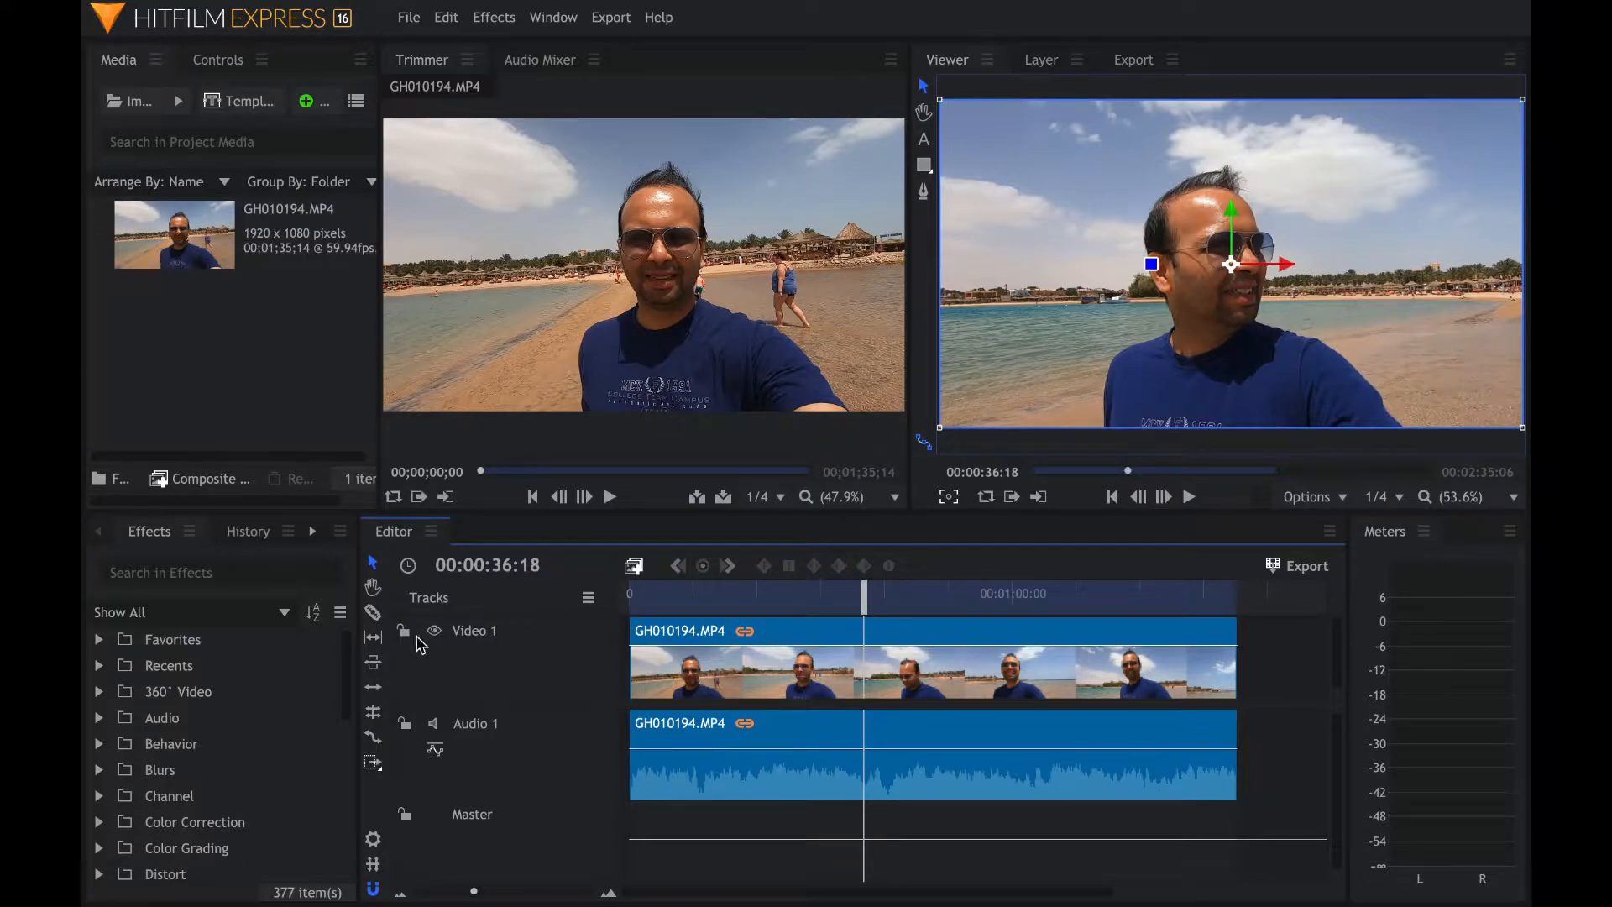
{"action": "left_click", "coordinate": [375, 613]}
{"action": "left_click", "coordinate": [869, 678]}
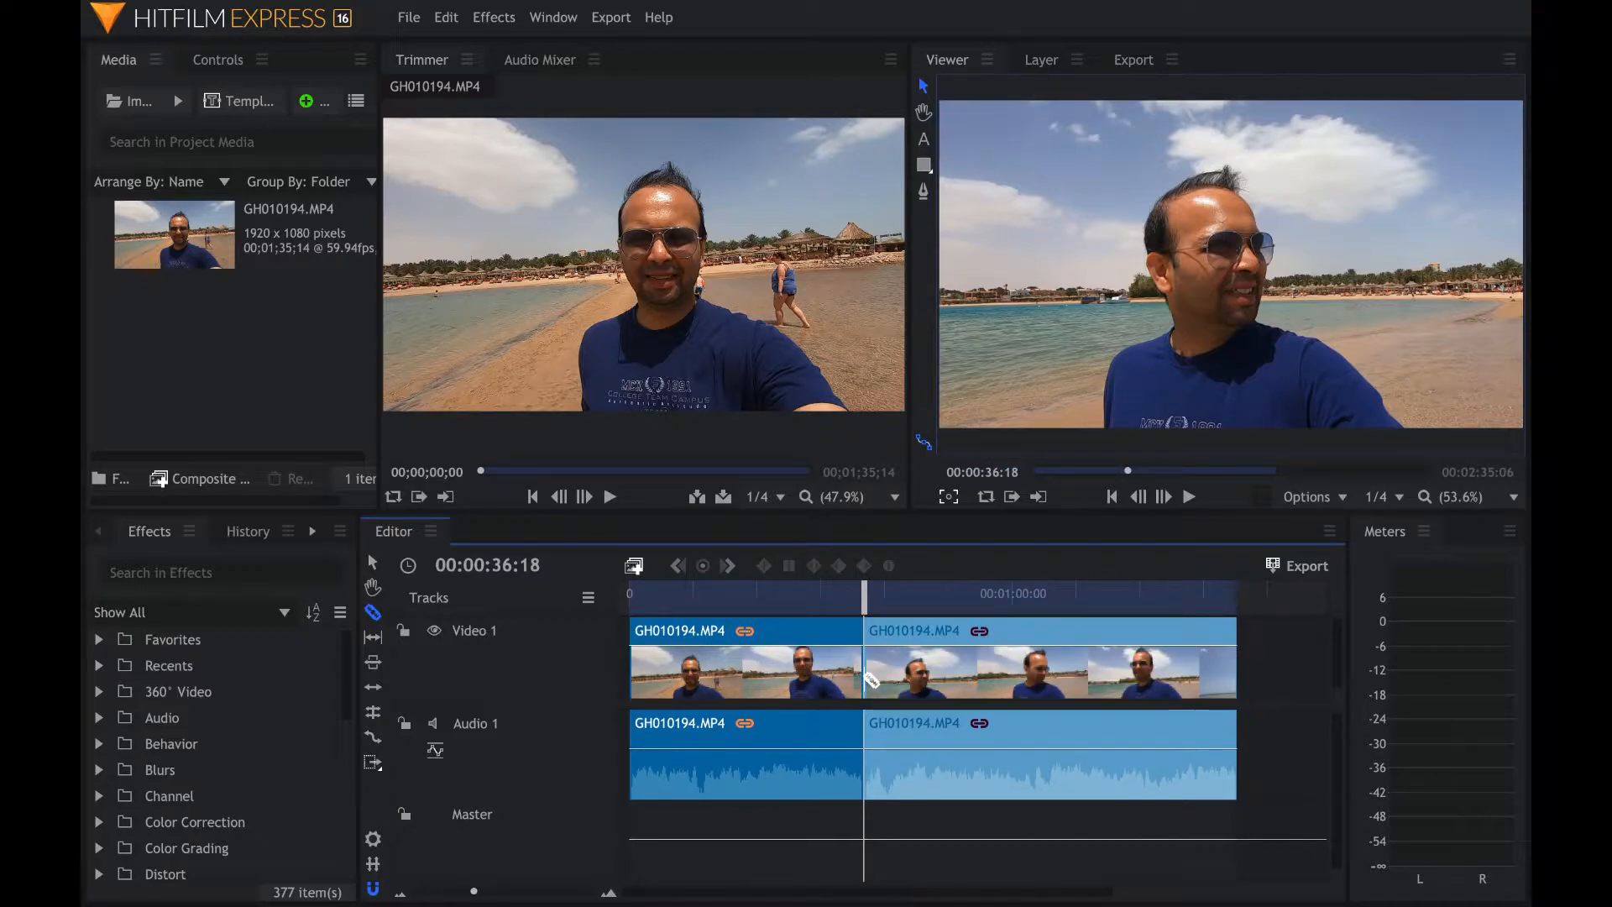
- Advance the playhead one frame, zoom the timeline in, and select the one-frame segment after the cut
{"action": "key", "text": "Right"}
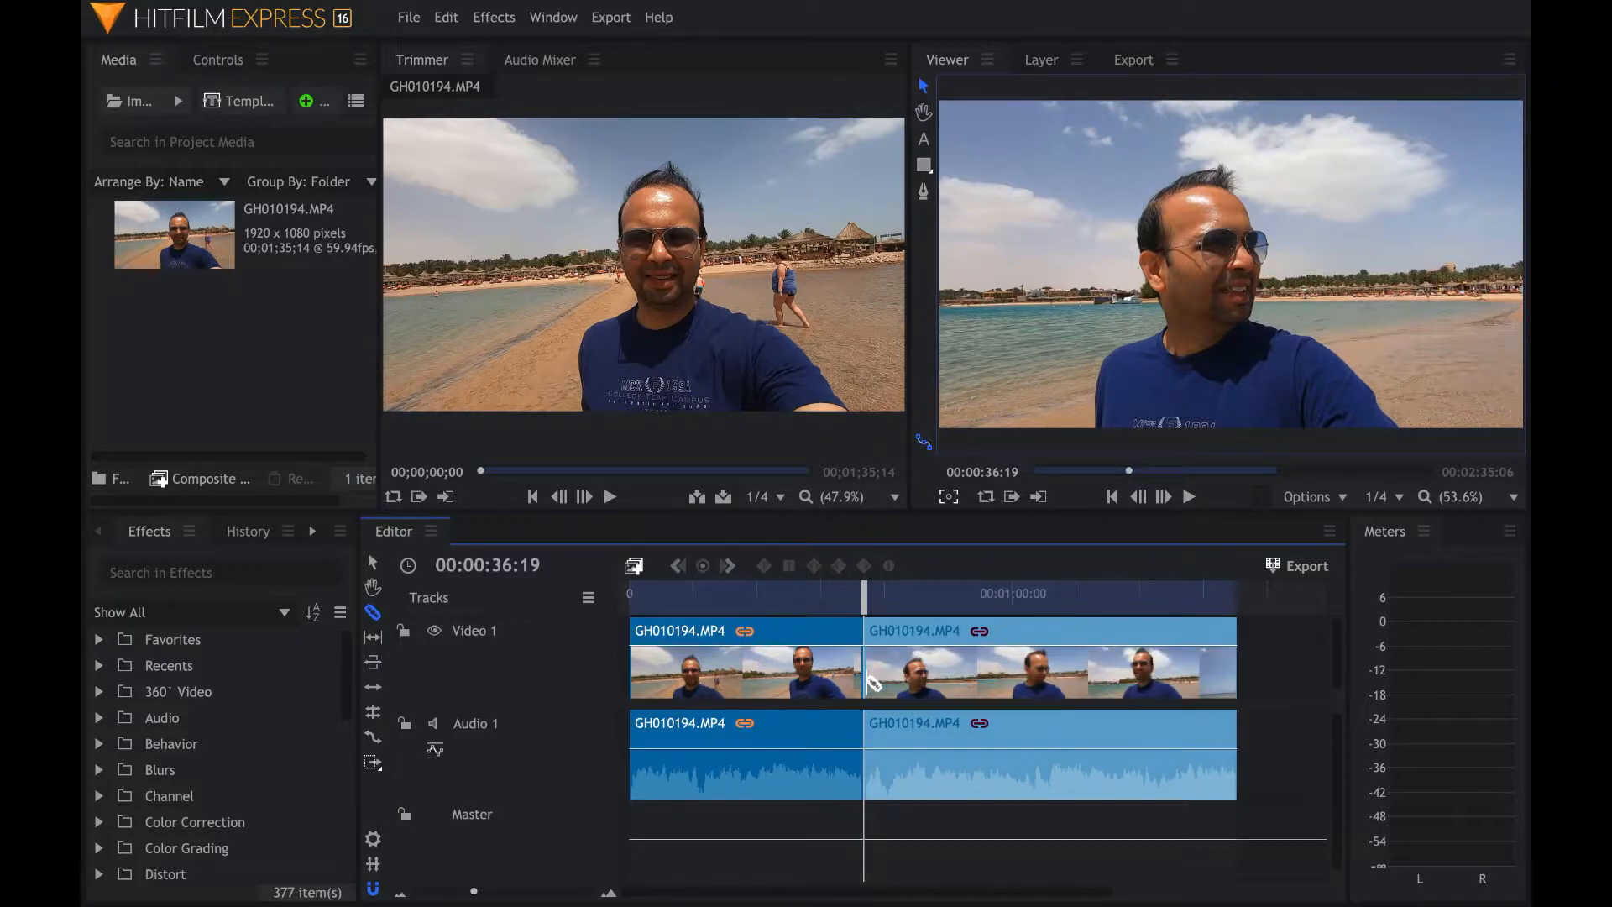
{"action": "left_click", "coordinate": [371, 556]}
{"action": "left_click_drag", "start_coordinate": [479, 893], "coordinate": [597, 898]}
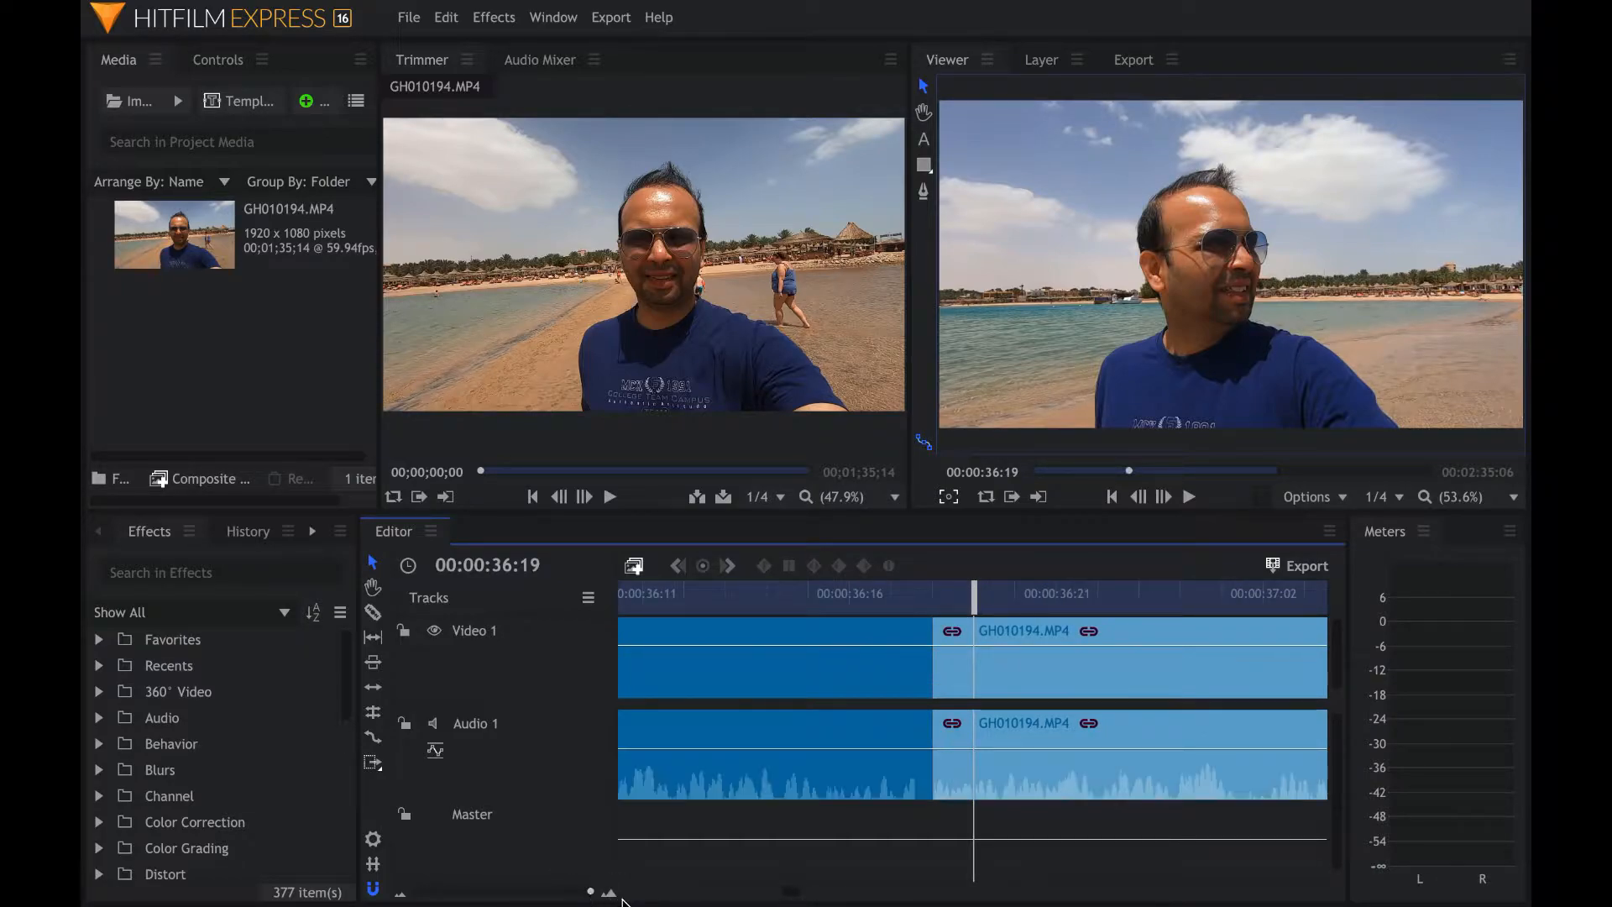
{"action": "left_click", "coordinate": [1057, 593]}
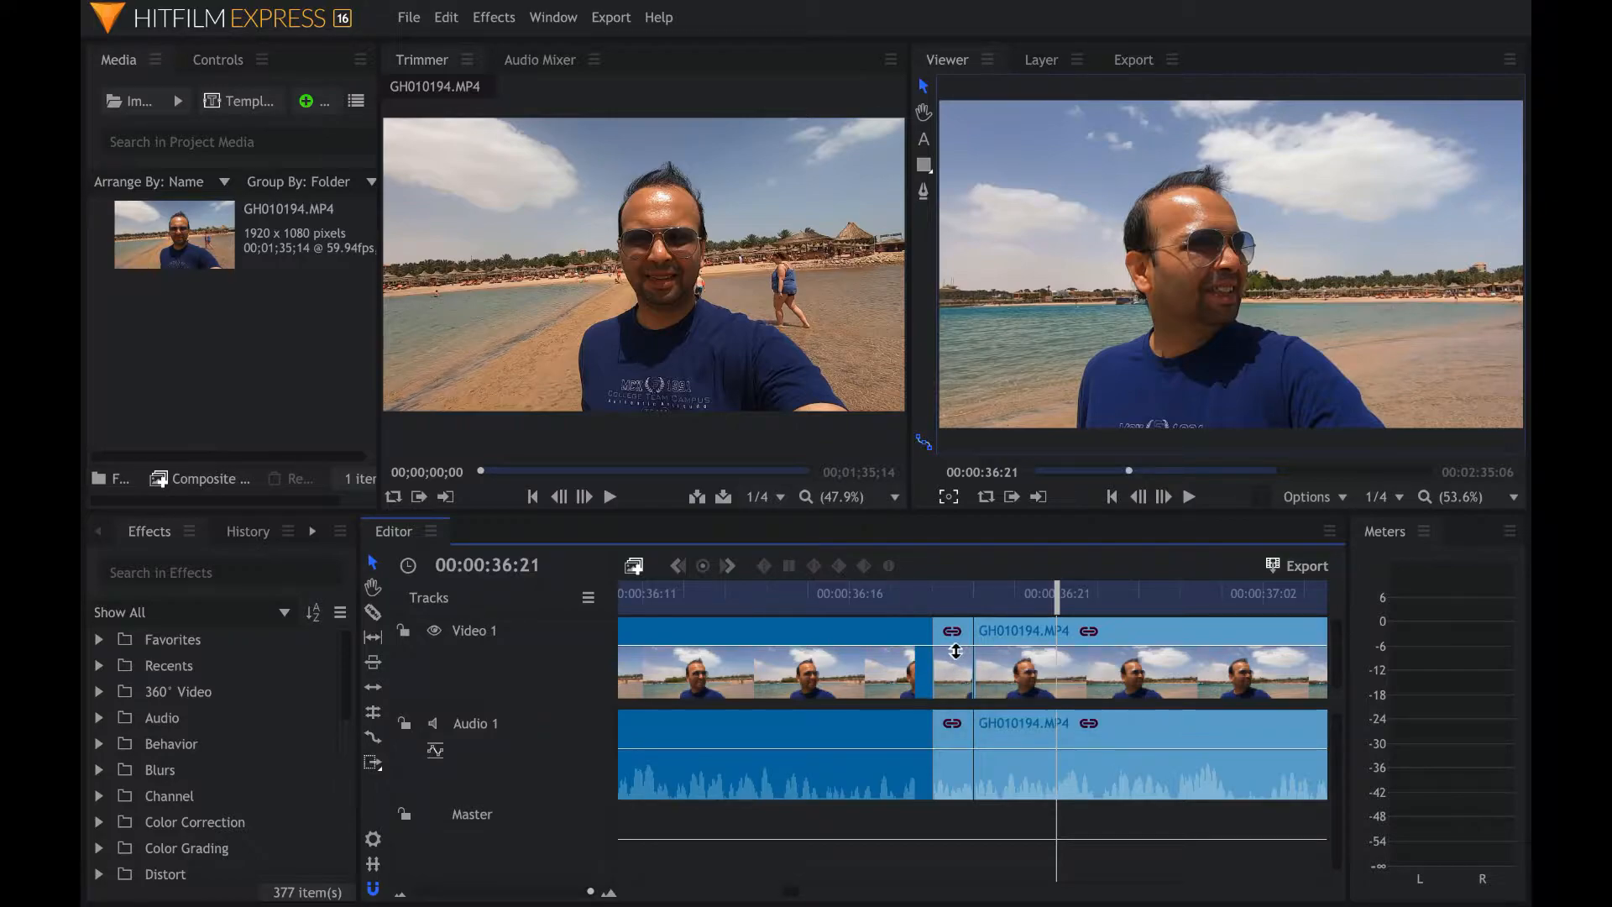
{"action": "left_click", "coordinate": [960, 636]}
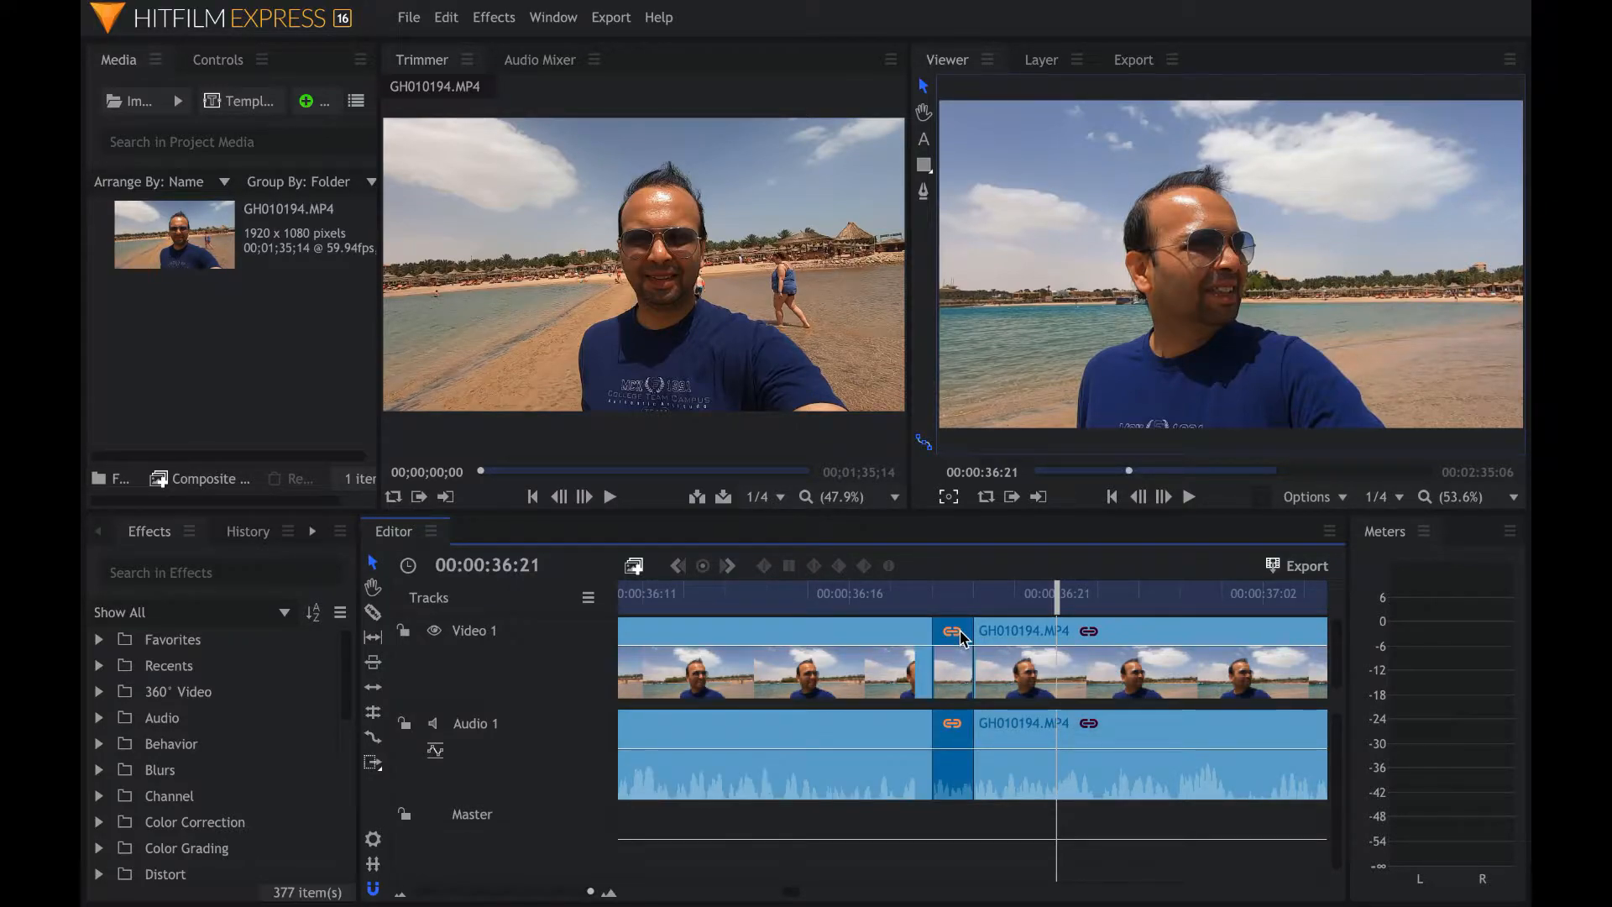
- Play back the area around the one-frame segment
{"action": "left_click", "coordinate": [770, 602]}
{"action": "key", "text": "space"}
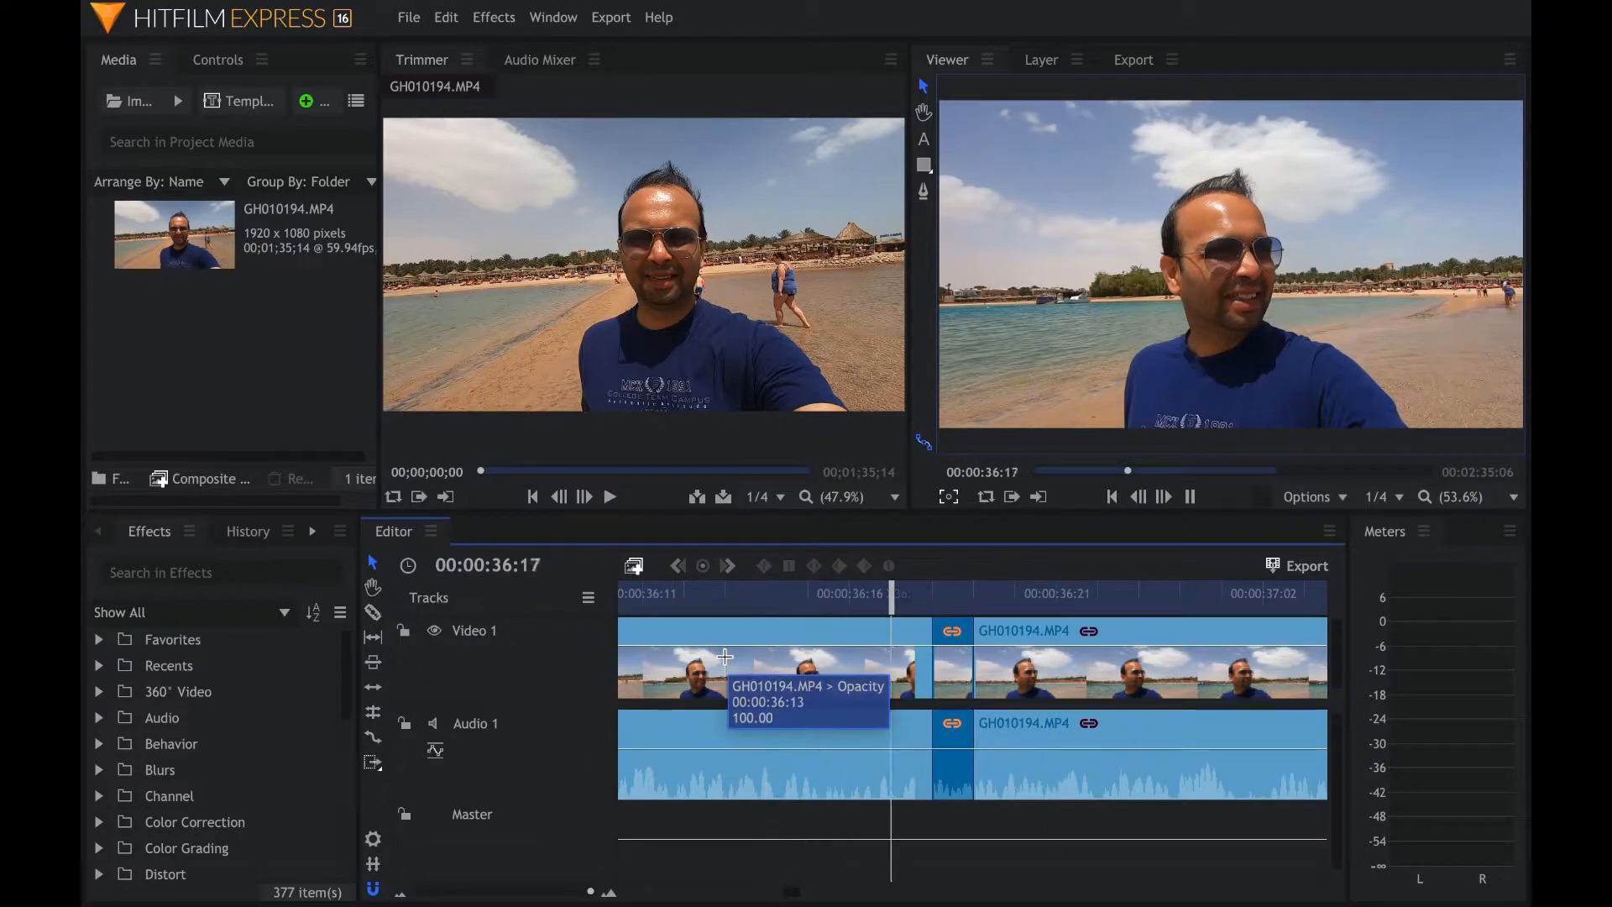
{"action": "key", "text": "space"}
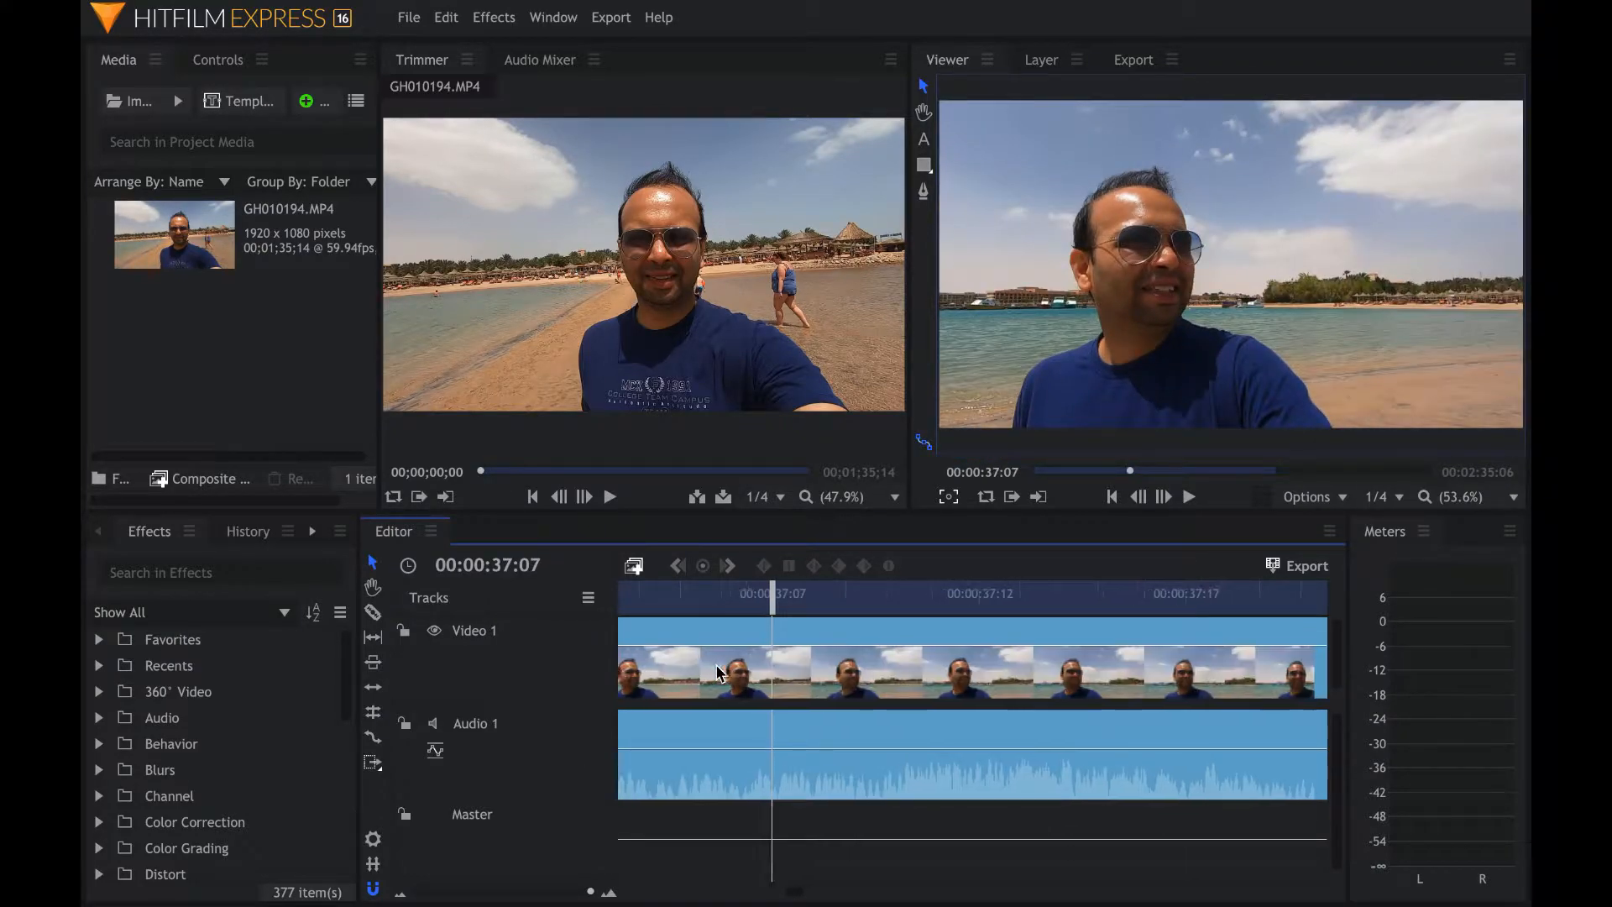
{"action": "scroll", "coordinate": [718, 672], "scroll_direction": "left", "scroll_amount": 3}
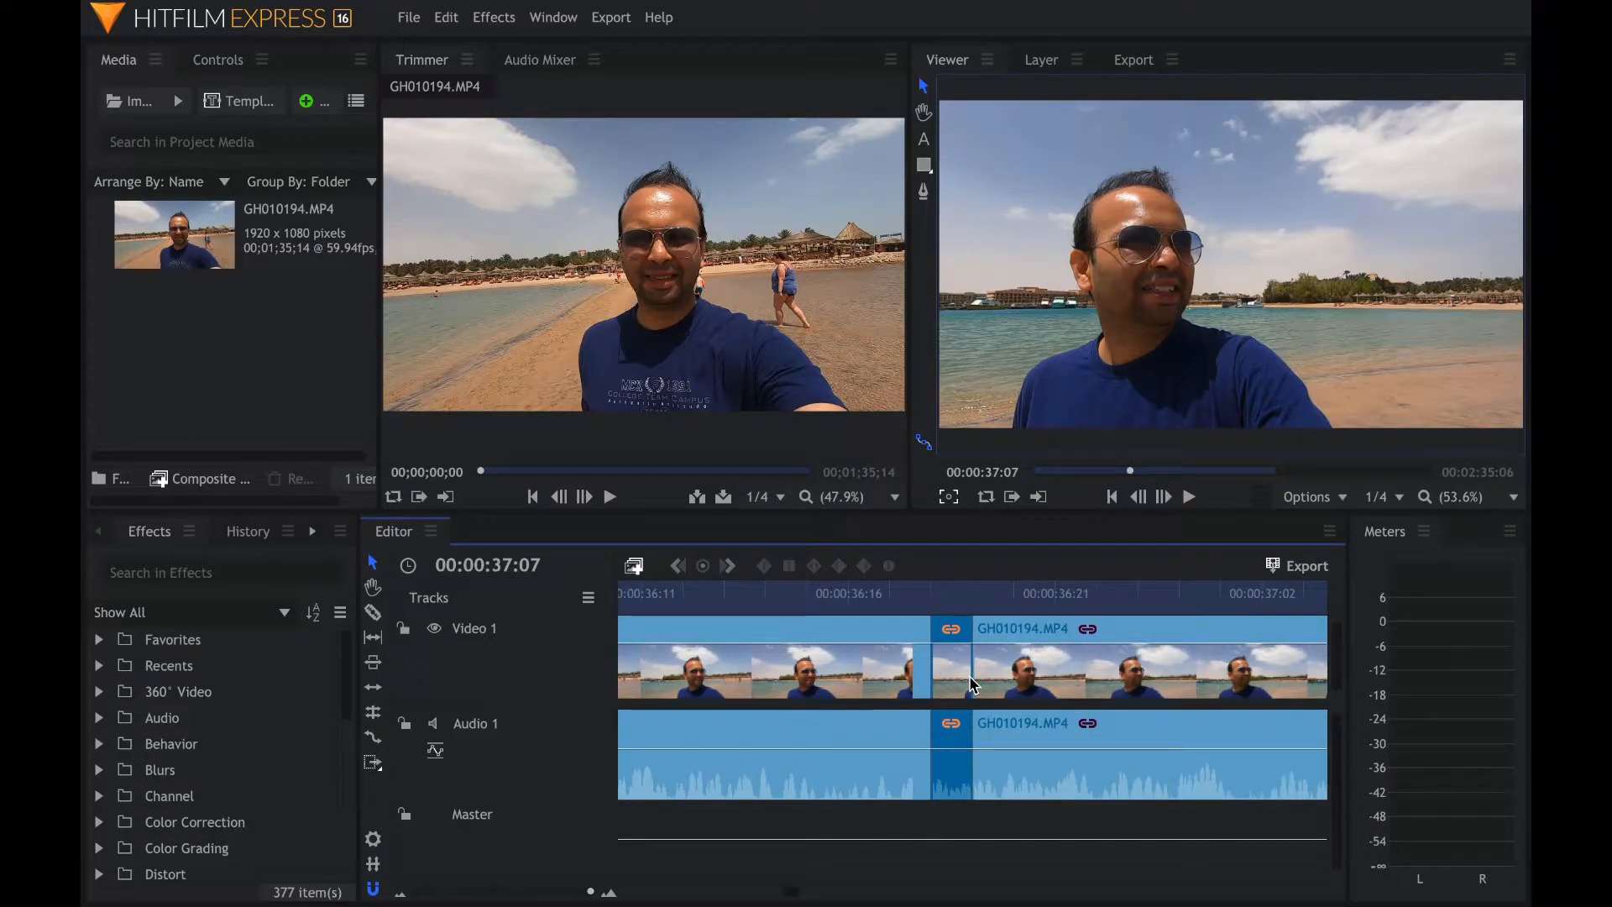
- Move the clip following the one-frame segment to the right to open a gap
{"action": "left_click", "coordinate": [951, 592]}
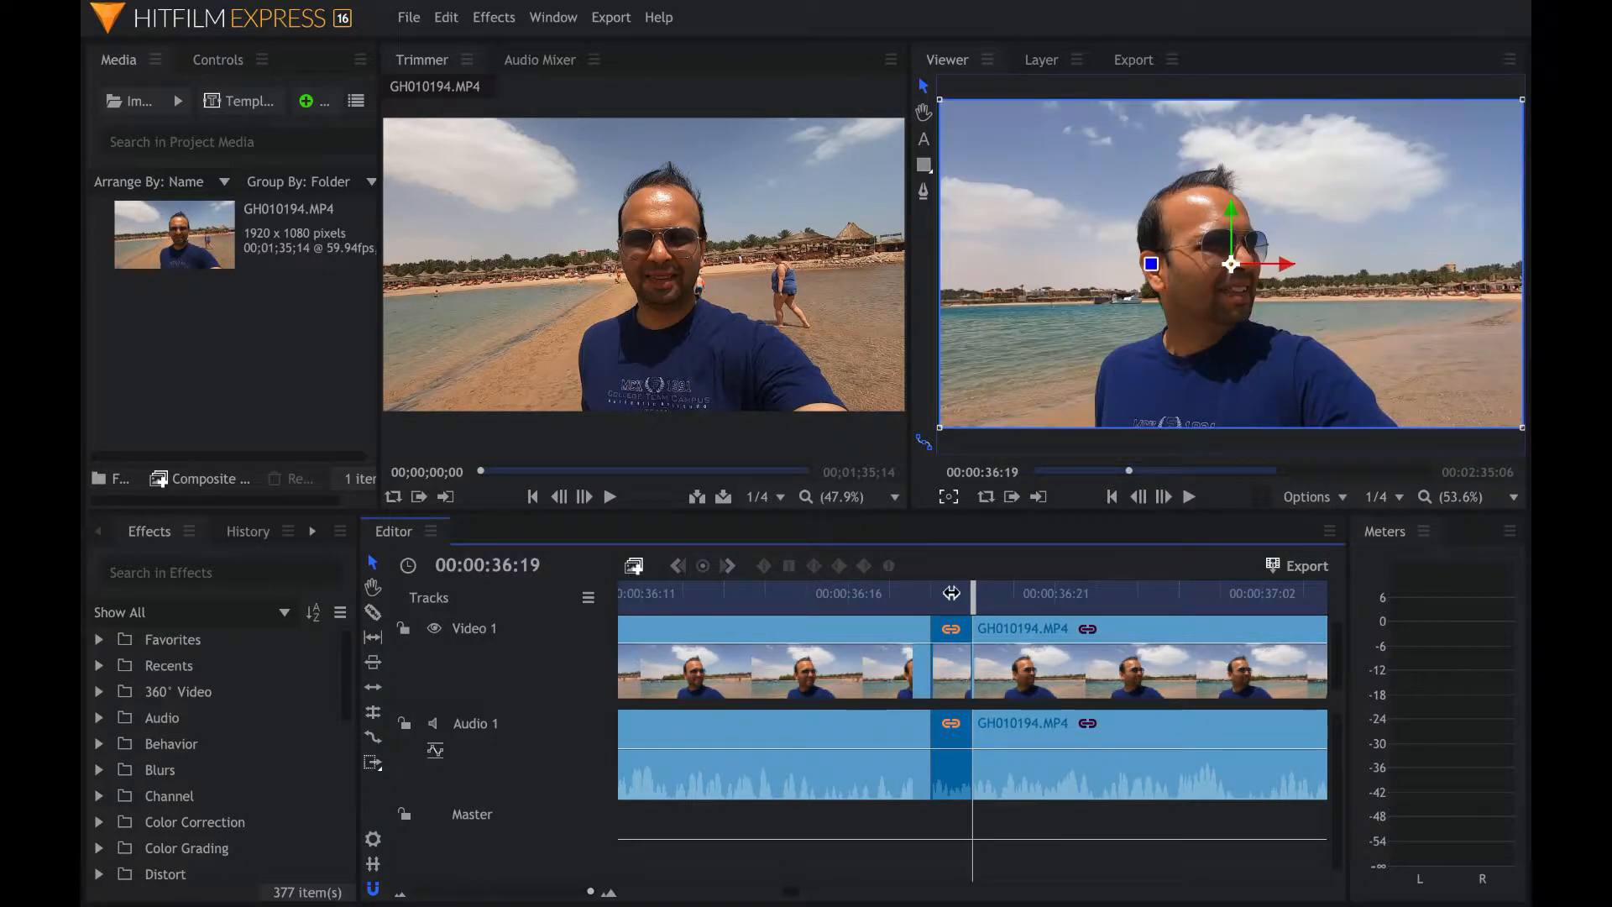
{"action": "left_click", "coordinate": [1016, 641]}
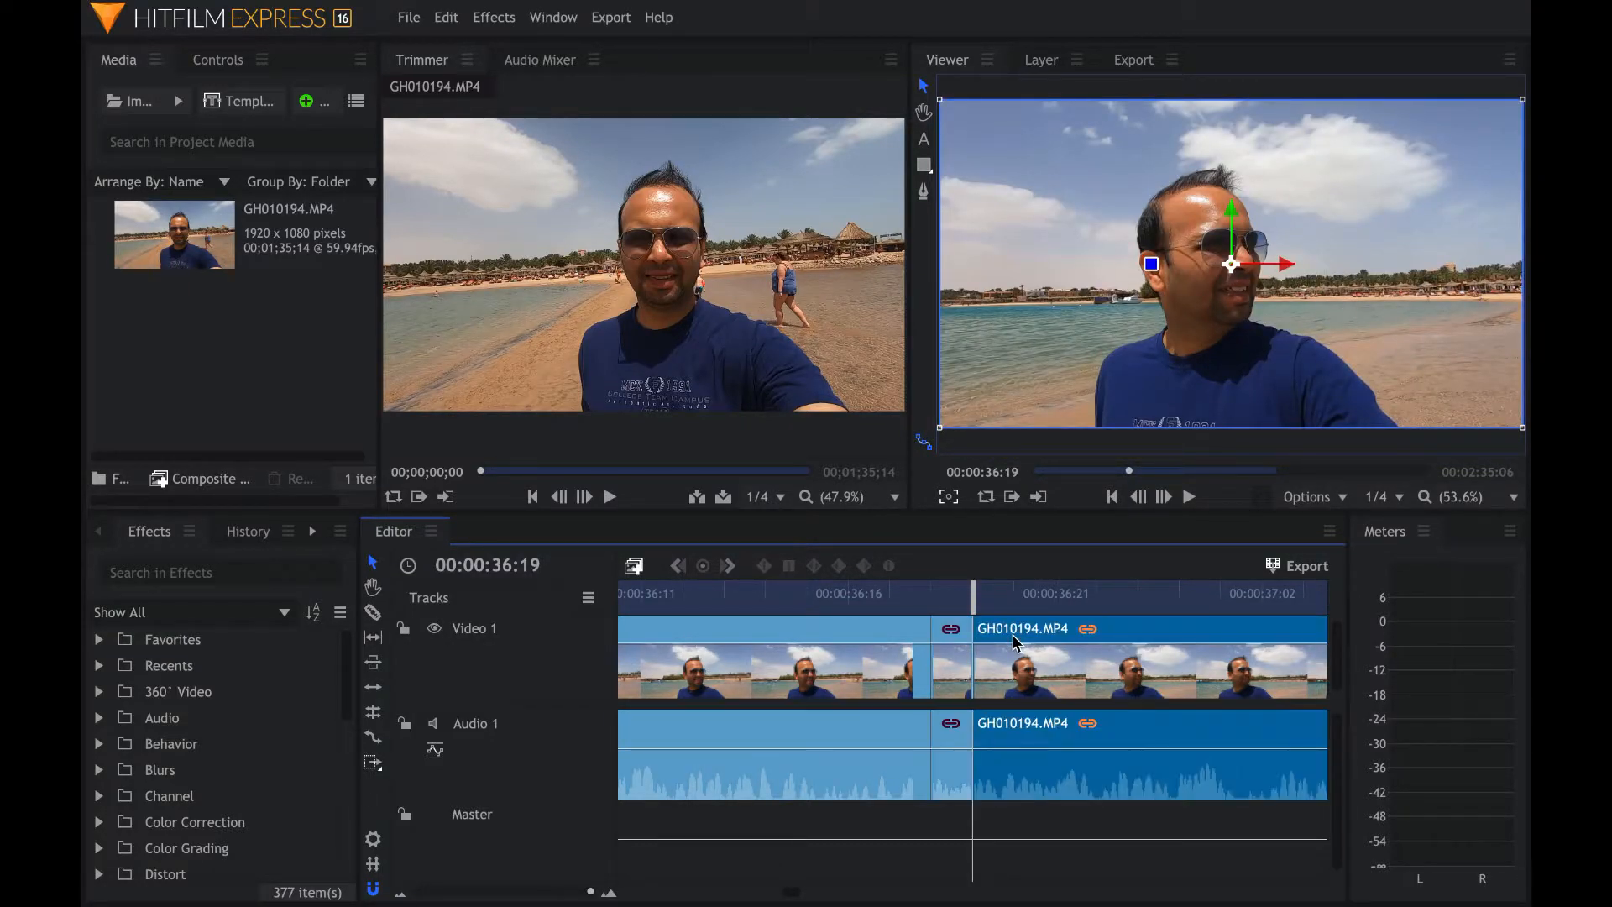
{"action": "left_click_drag", "start_coordinate": [1016, 640], "coordinate": [1327, 642]}
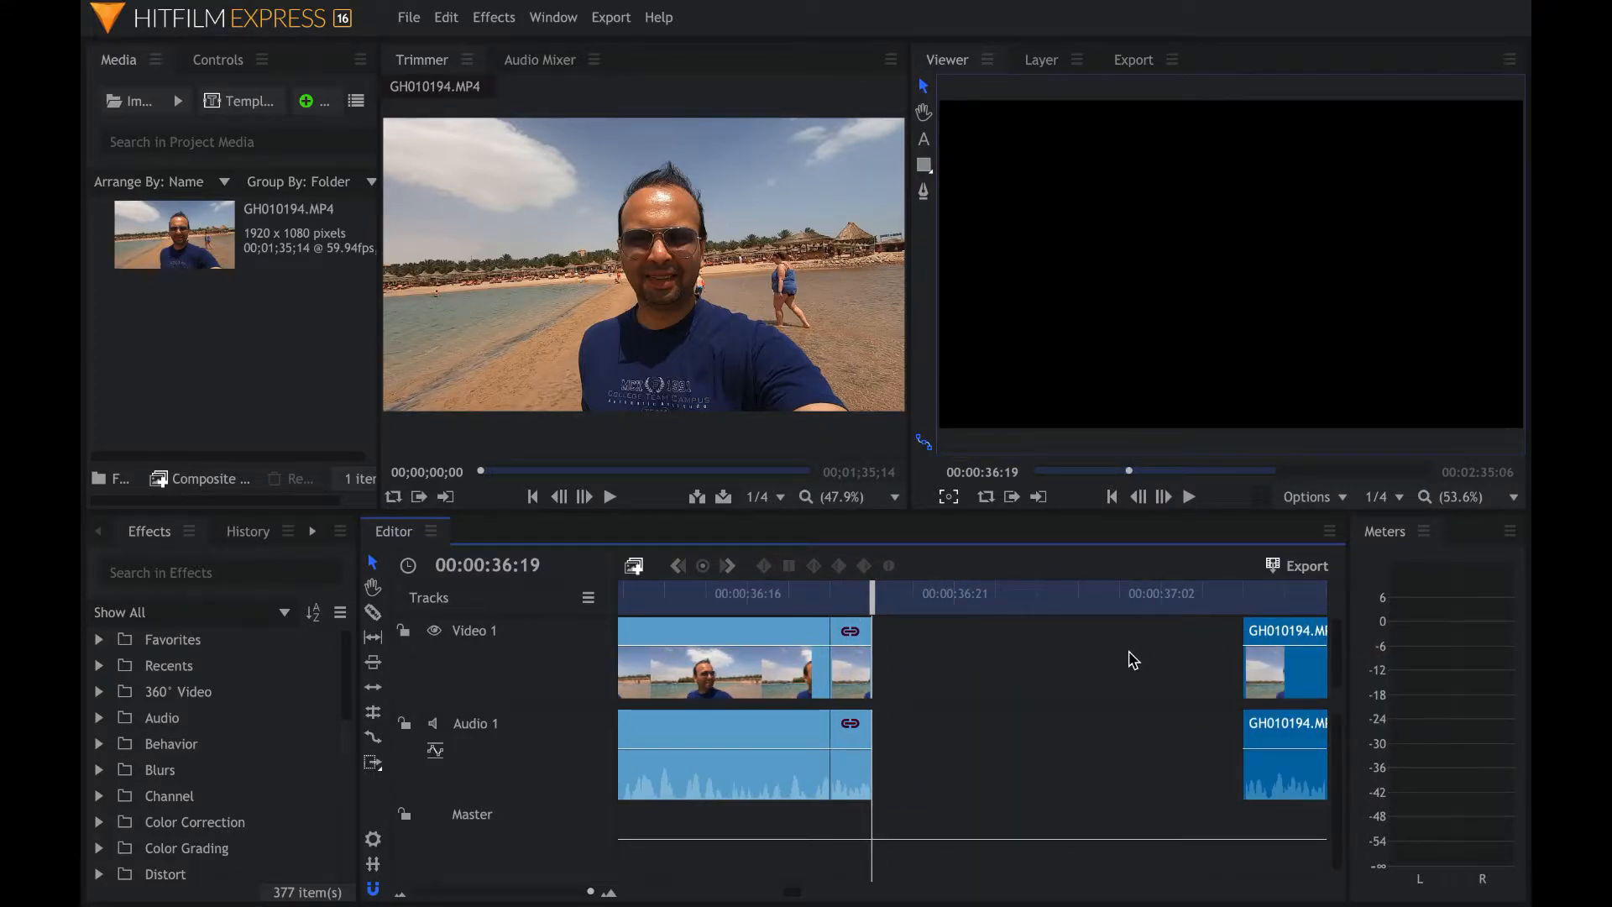
- Stretch the one-frame segment with the Rate Stretch tool to fill the gap
{"action": "left_click", "coordinate": [373, 739]}
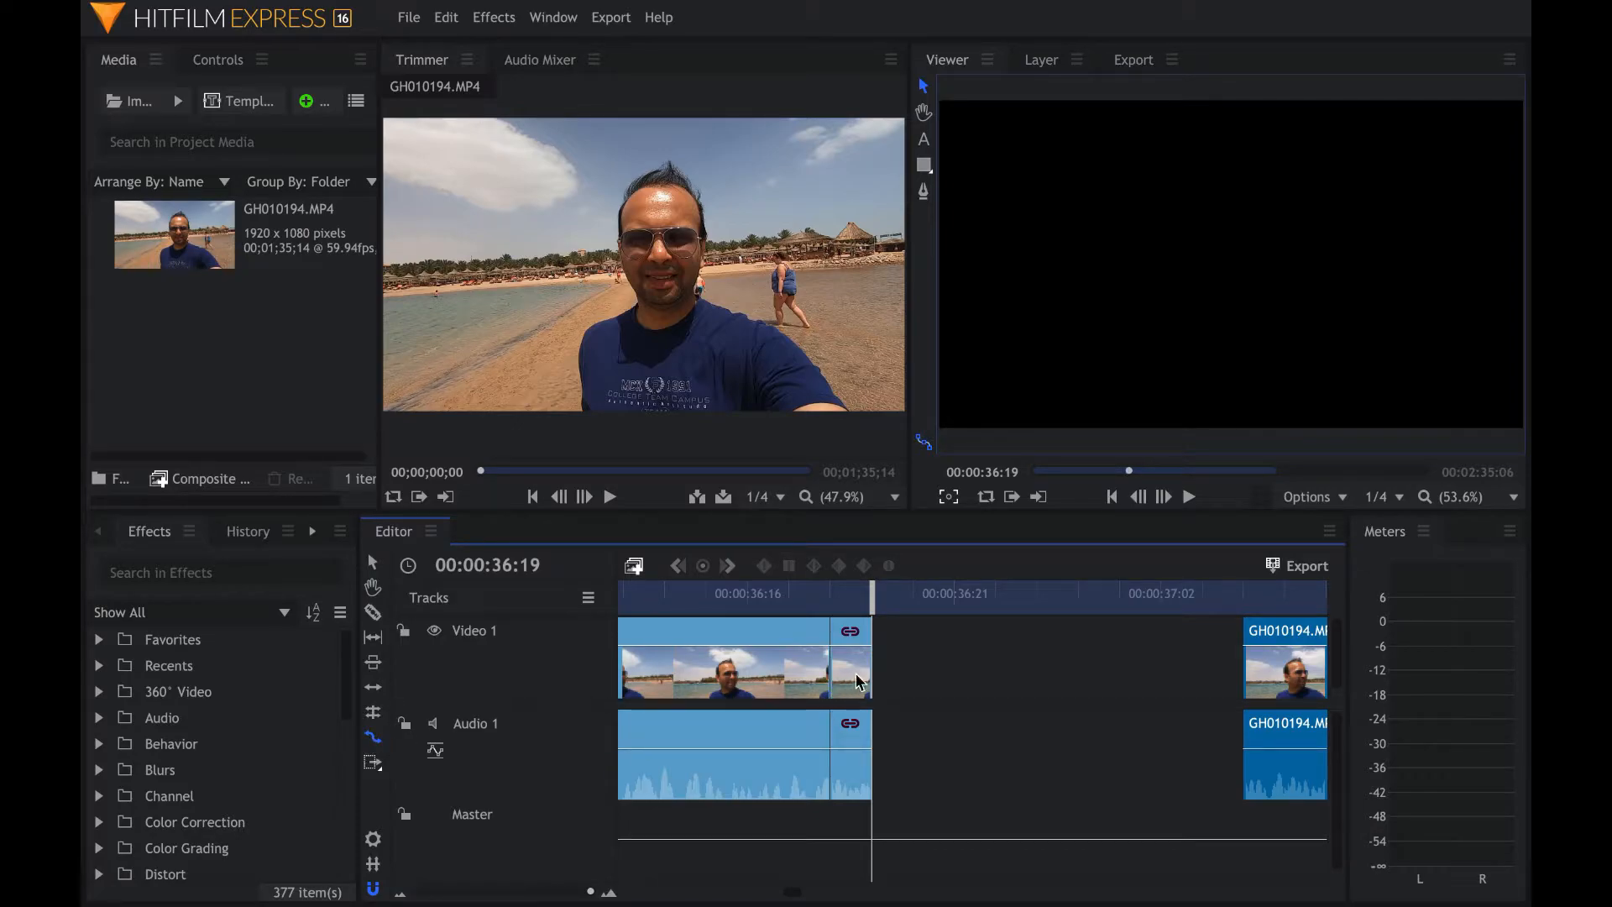
{"action": "left_click_drag", "start_coordinate": [872, 657], "coordinate": [1218, 665]}
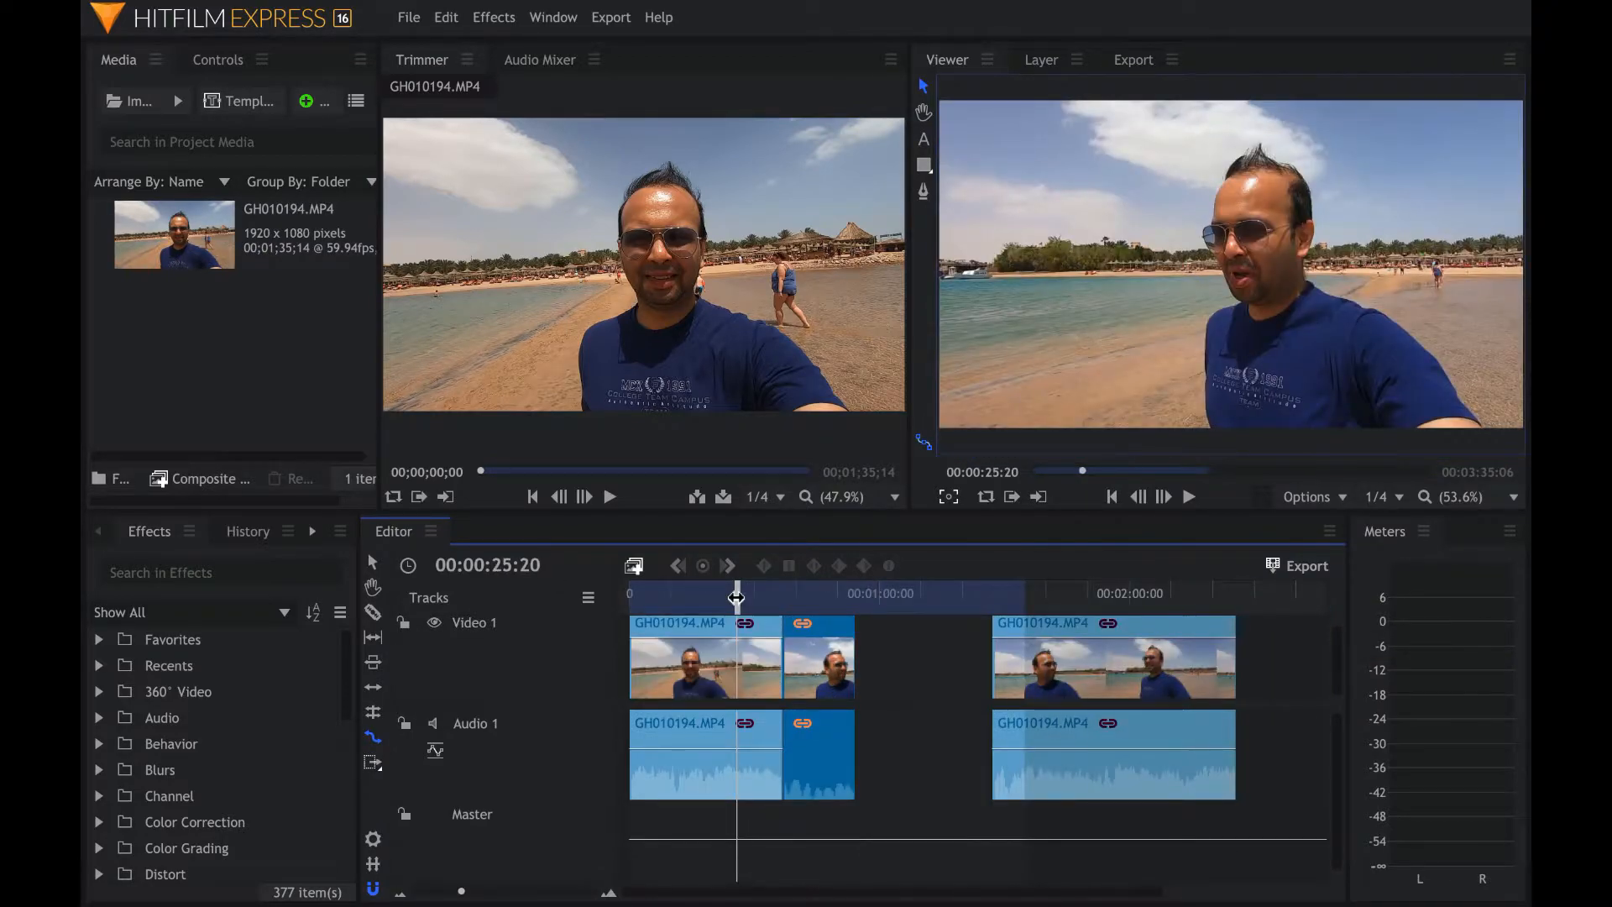
- Preview the stretched segment and move the following clip back to close the gap
{"action": "left_click_drag", "start_coordinate": [734, 597], "coordinate": [775, 598]}
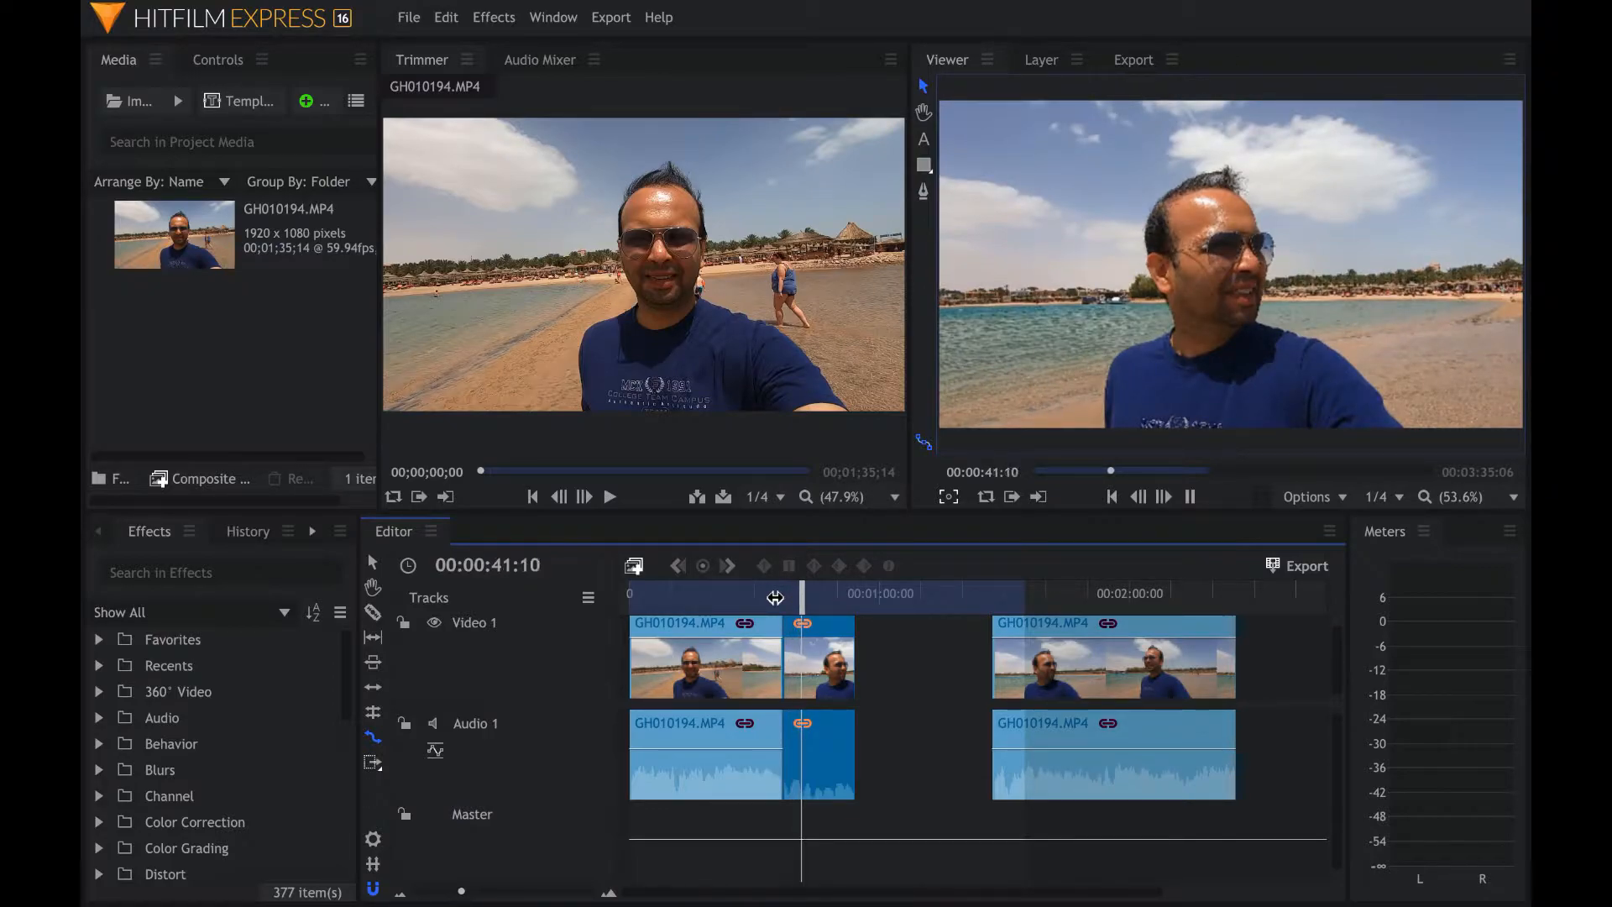
{"action": "key", "text": "space"}
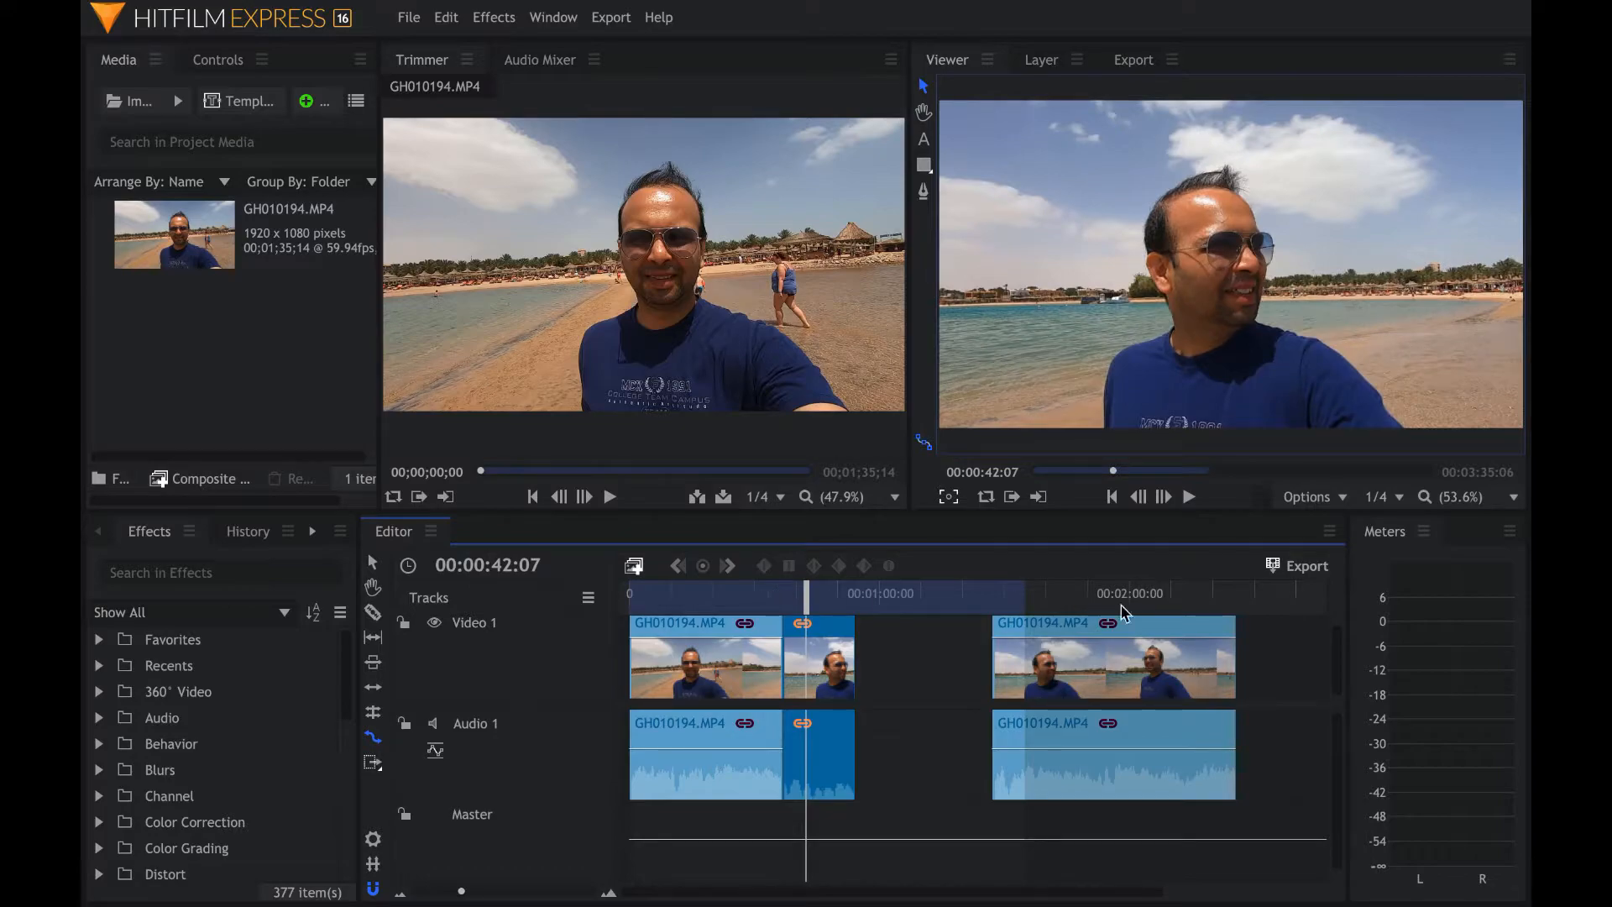
{"action": "left_click_drag", "start_coordinate": [1071, 632], "coordinate": [856, 653]}
- Play back the stretched section of the sequence
{"action": "left_click", "coordinate": [724, 597]}
{"action": "key", "text": "space"}
{"action": "key", "text": "space"}
{"action": "left_click", "coordinate": [813, 603]}
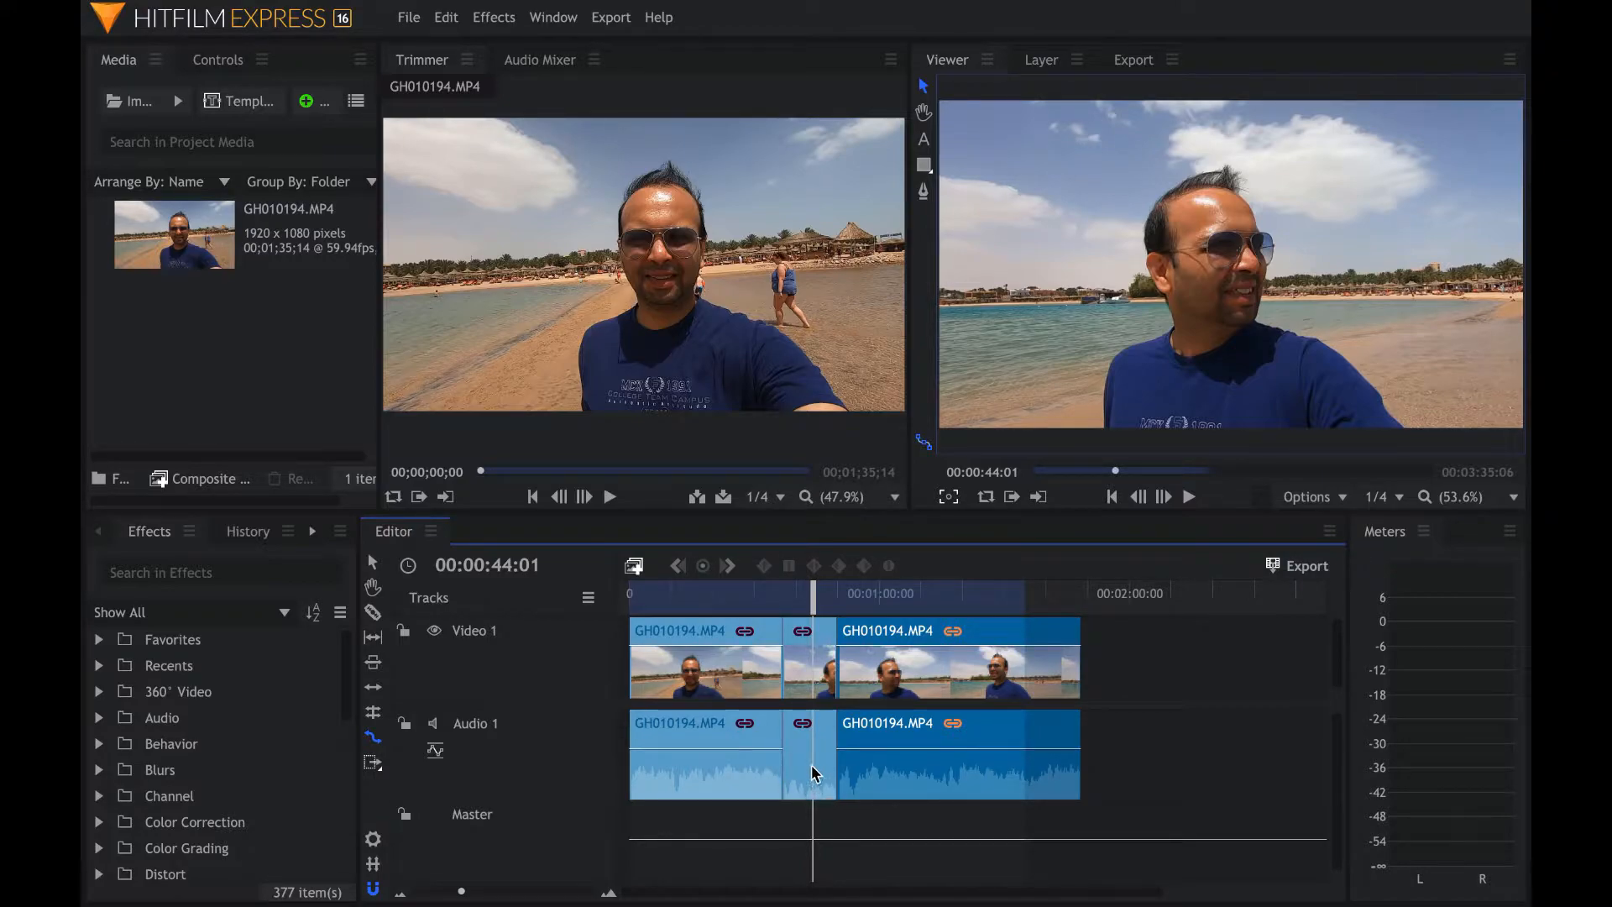
- Unlink the stretched segment's audio from its video and delete that audio piece
{"action": "left_click", "coordinate": [806, 732]}
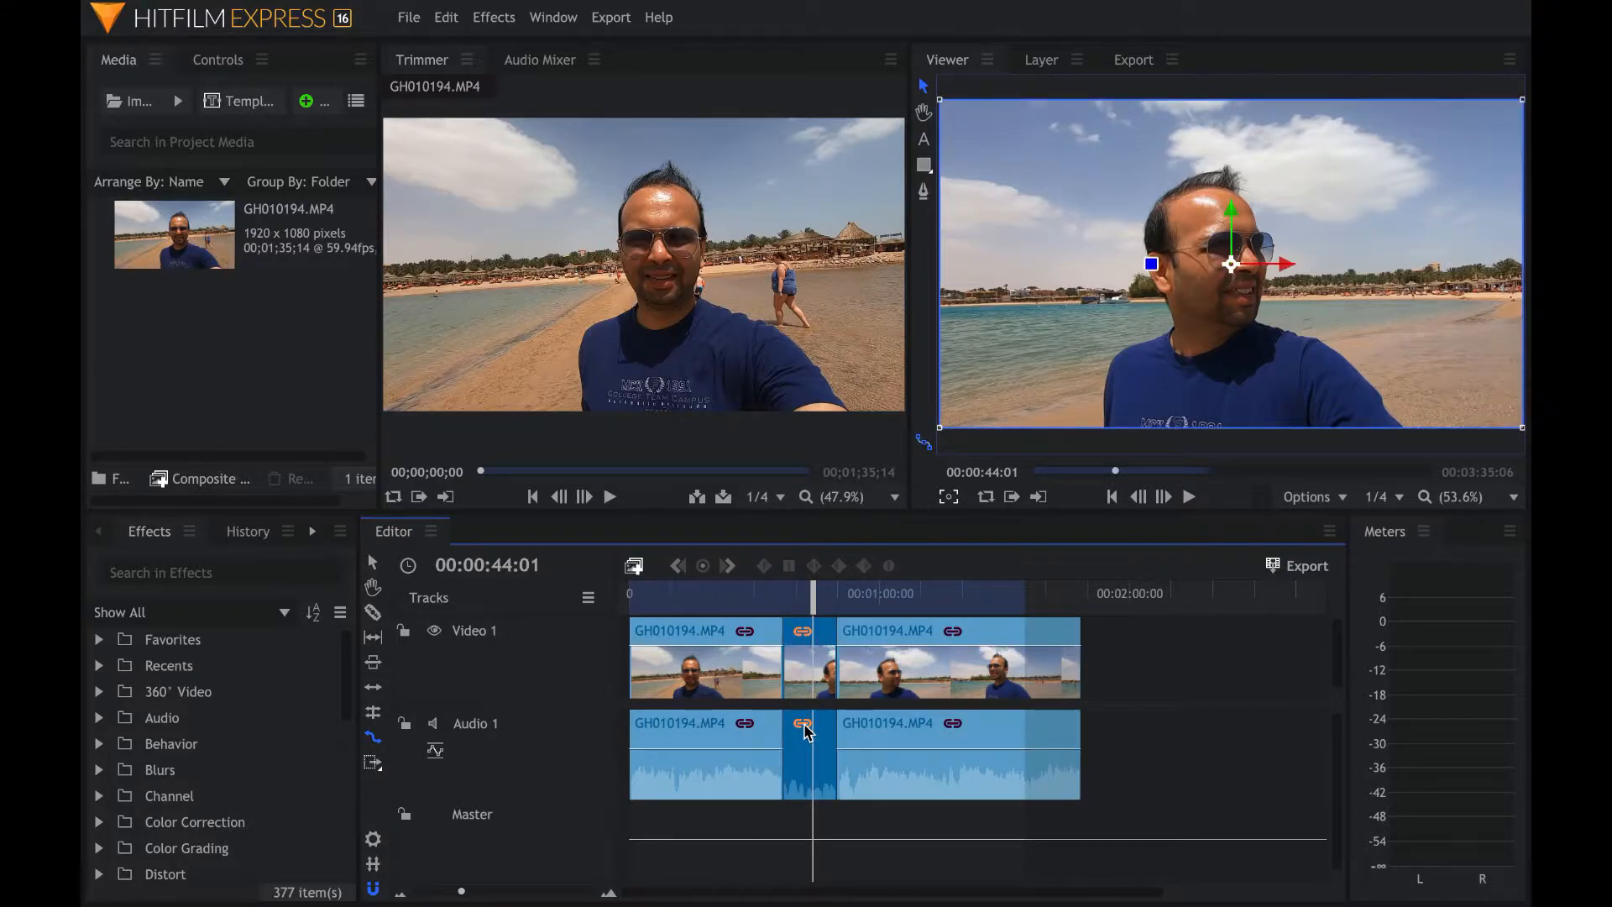
{"action": "right_click", "coordinate": [806, 732]}
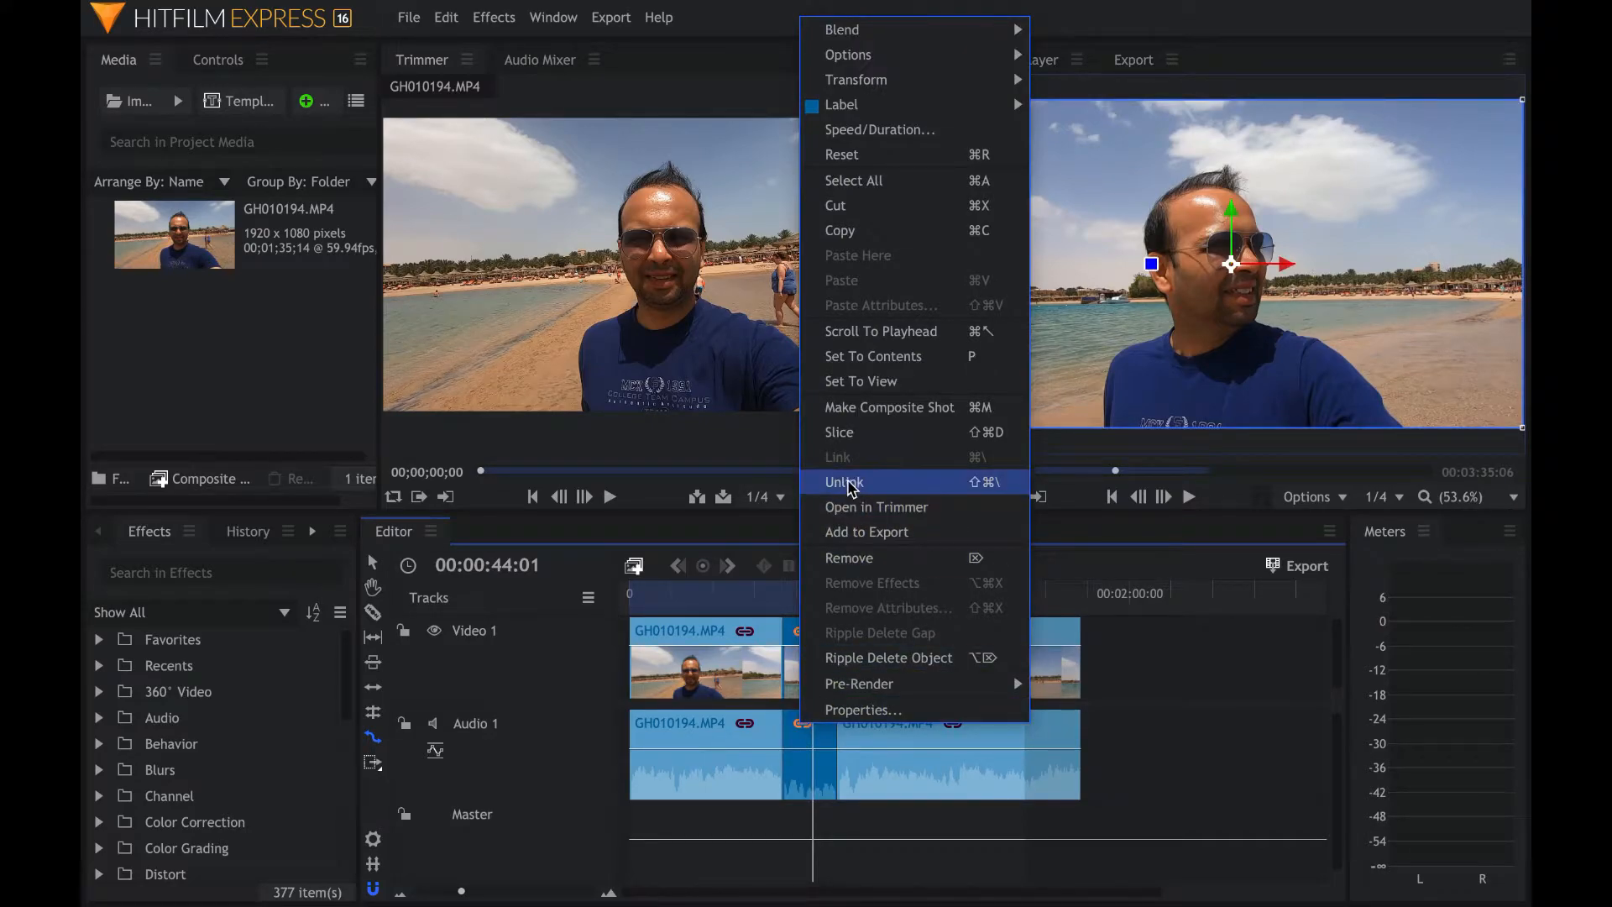
{"action": "left_click", "coordinate": [849, 483]}
{"action": "left_click", "coordinate": [1164, 664]}
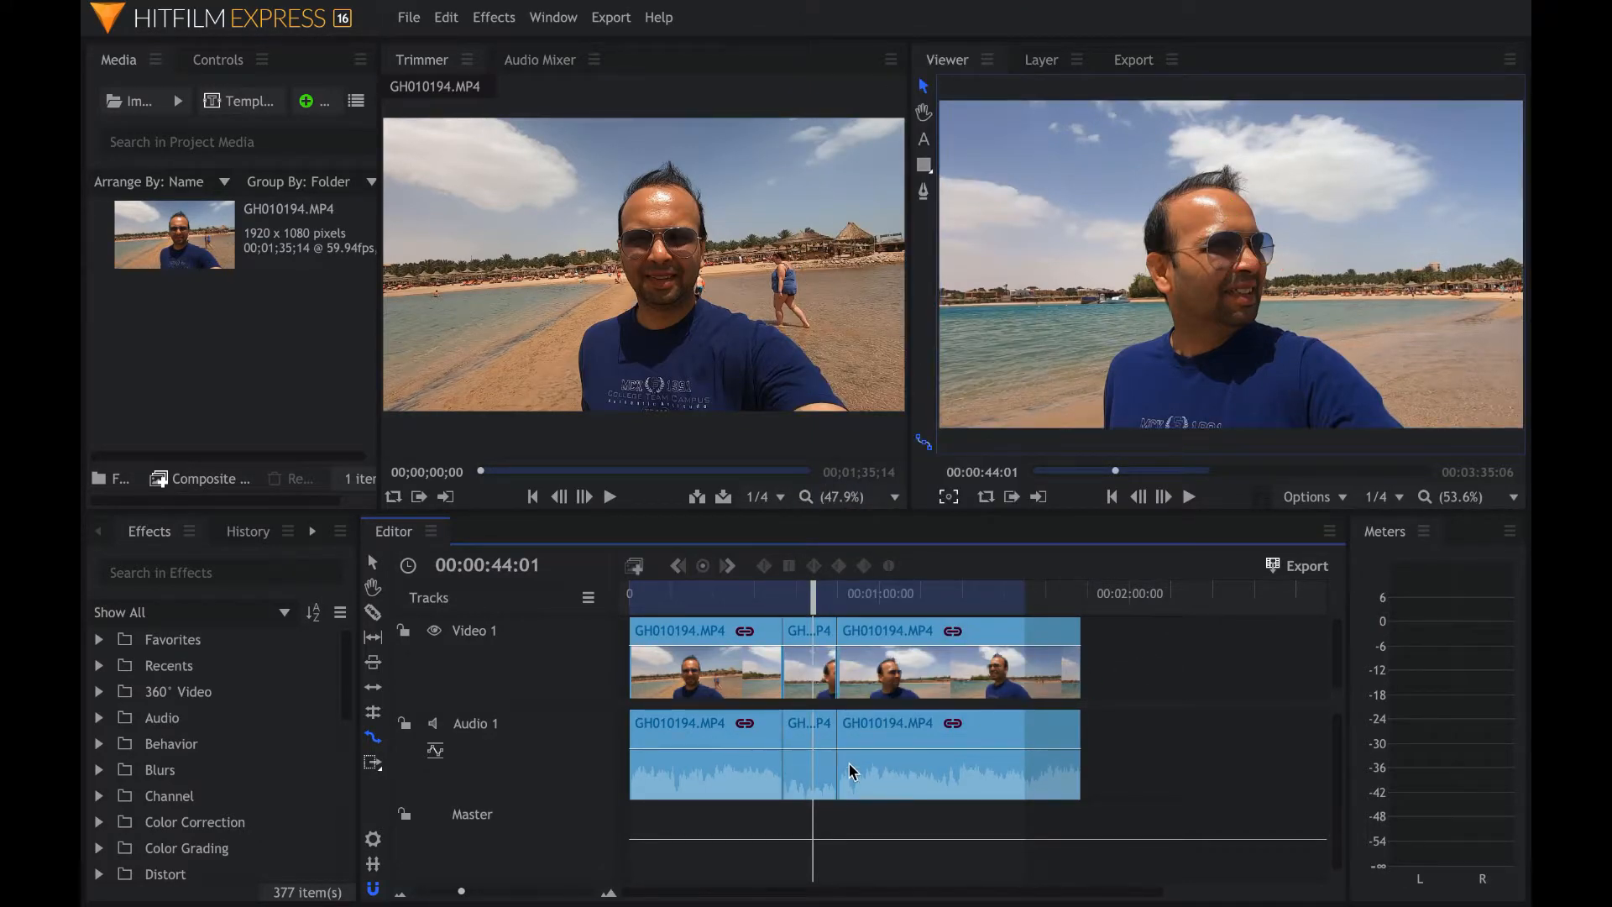
{"action": "left_click", "coordinate": [802, 739]}
{"action": "key", "text": "Delete"}
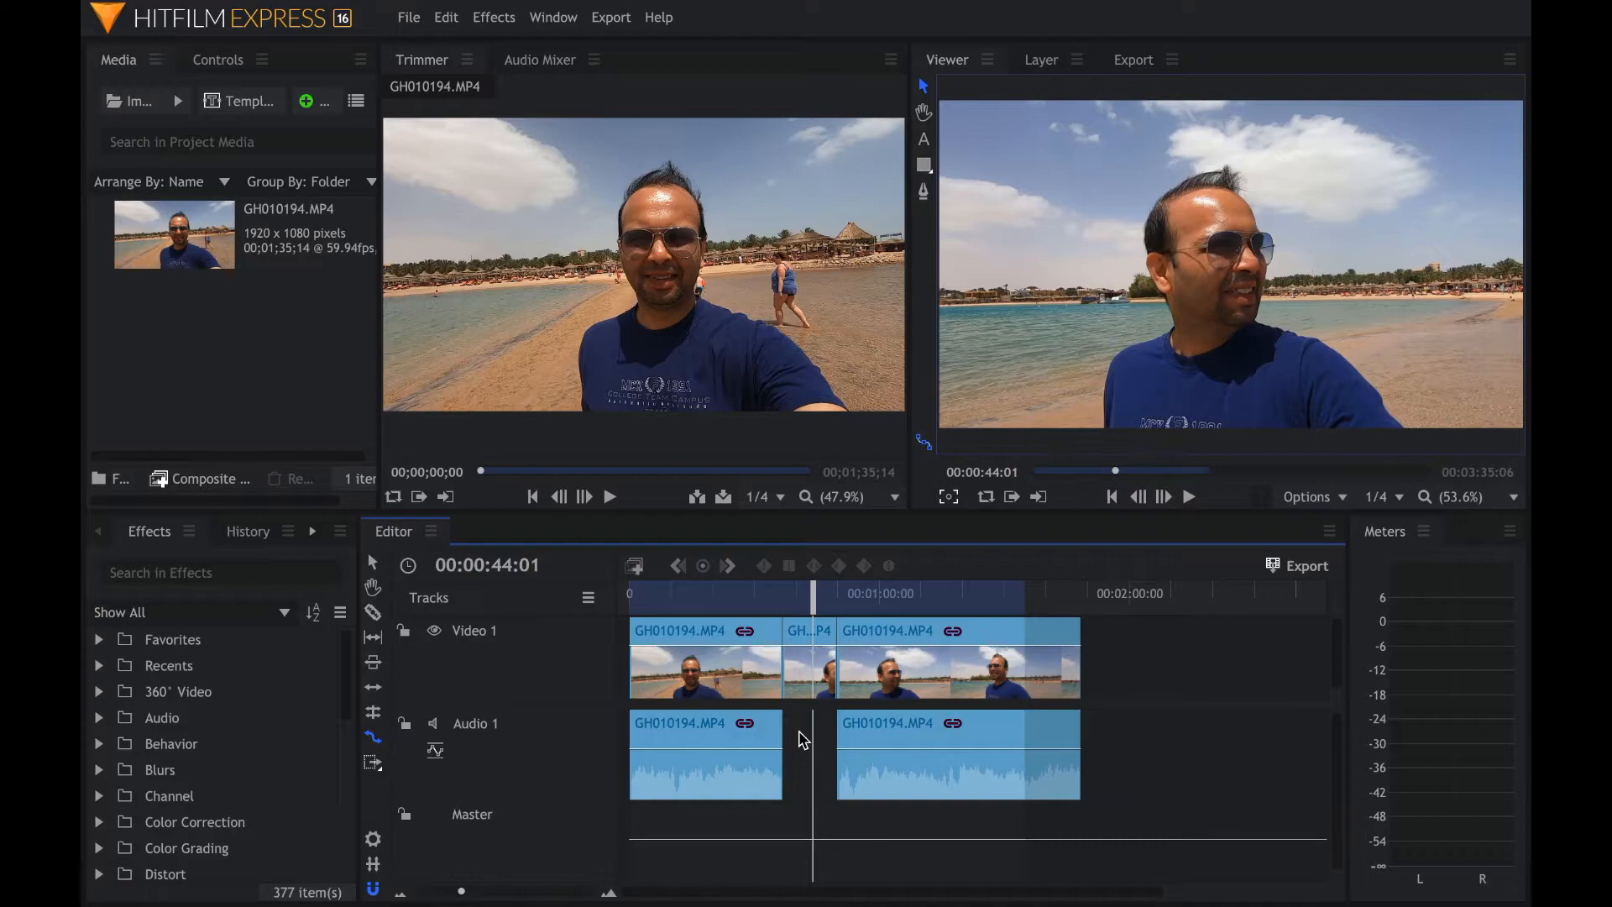
- Play back the edited sequence
{"action": "left_click", "coordinate": [757, 604]}
{"action": "key", "text": "space"}
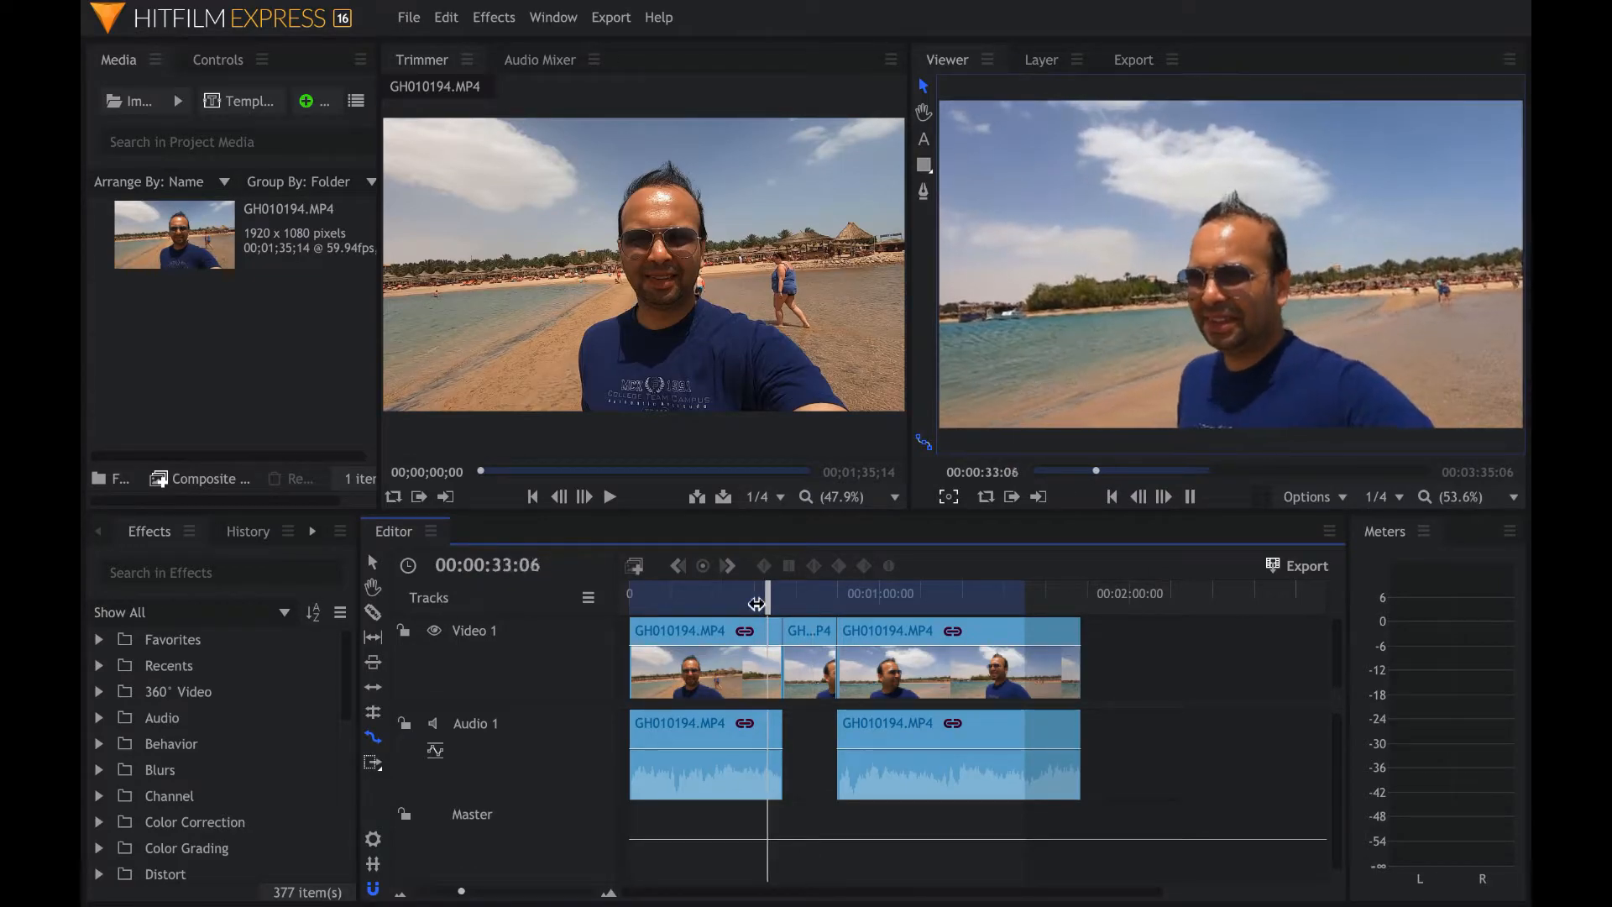
- Export the frame at 00:00:32:22 as JPG, reimporting it to the timeline as a single frame
{"action": "left_click", "coordinate": [792, 598]}
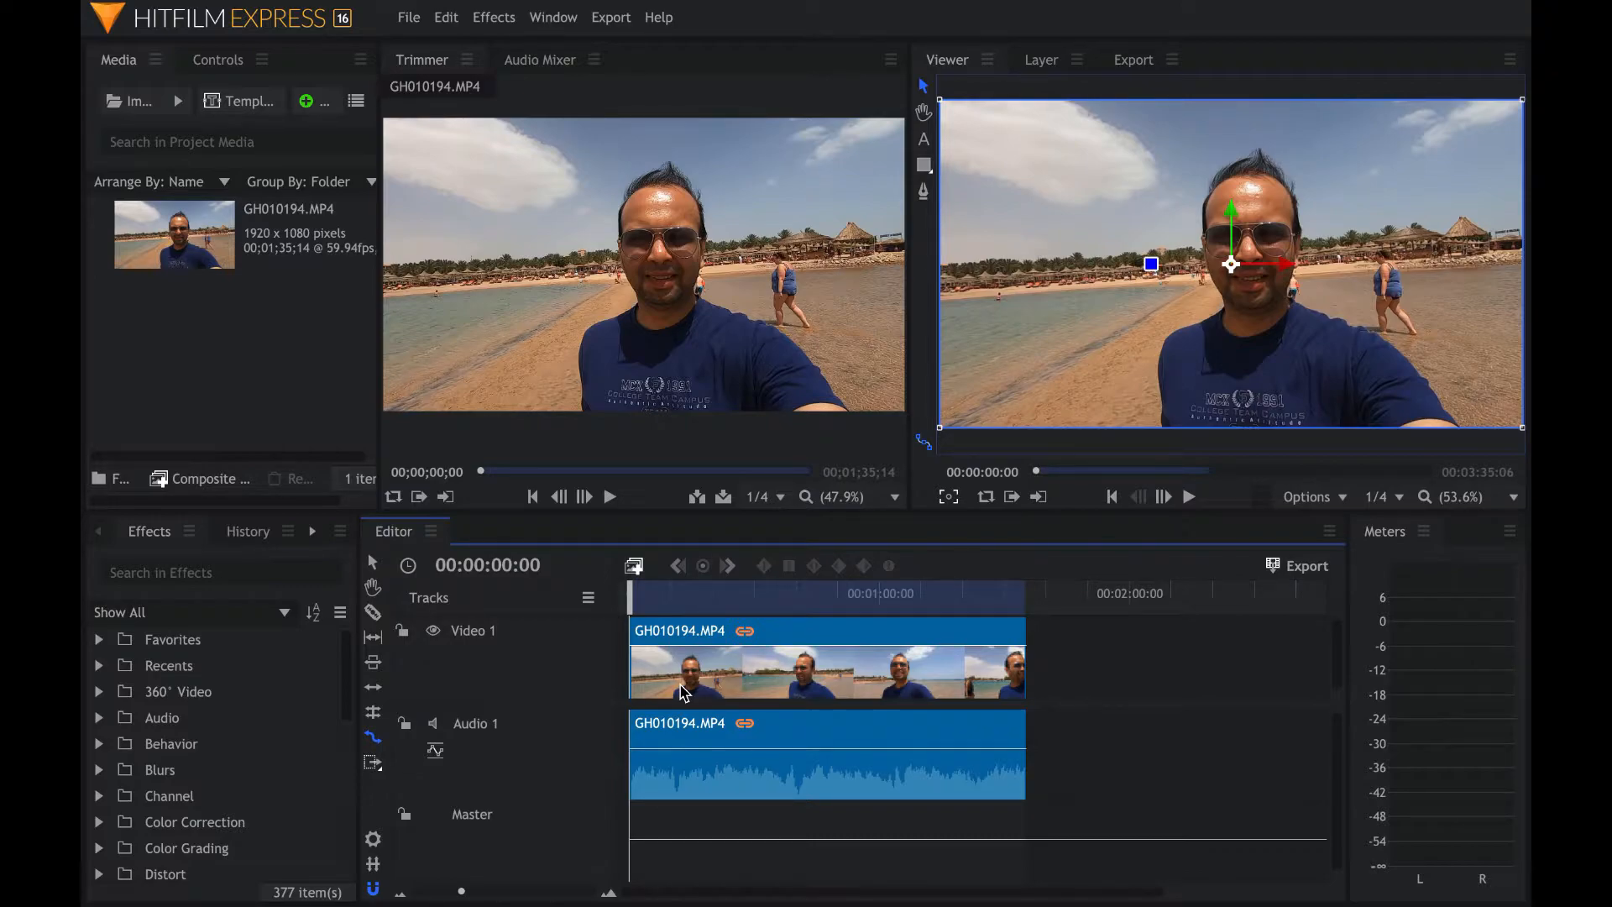
{"action": "left_click_drag", "start_coordinate": [630, 600], "coordinate": [771, 616]}
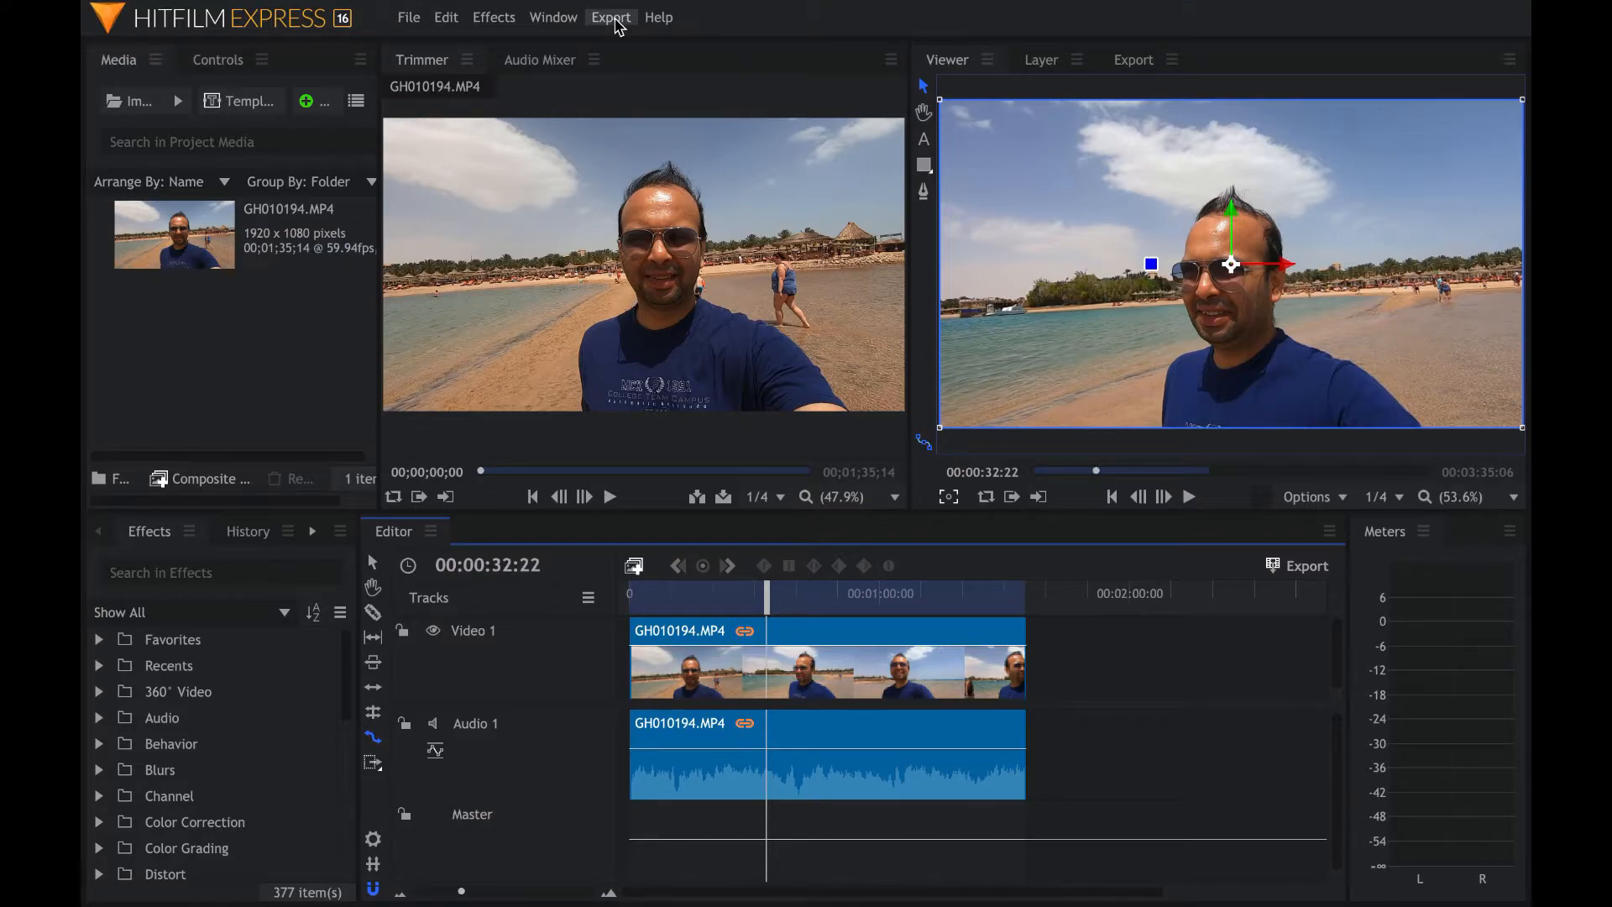
{"action": "left_click", "coordinate": [611, 18]}
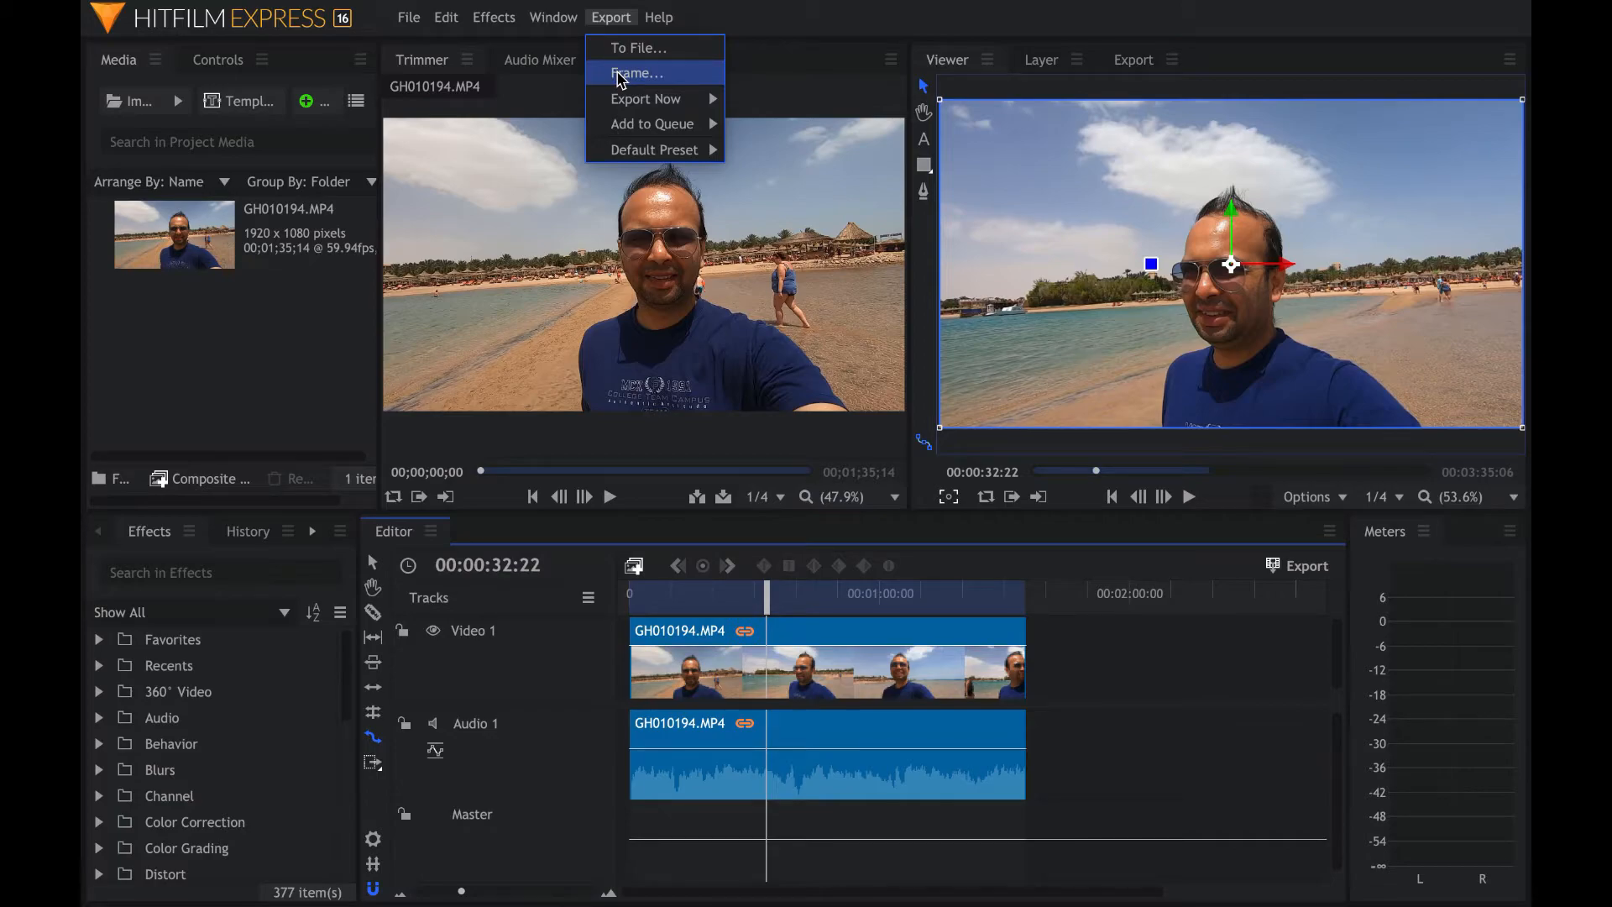
{"action": "left_click", "coordinate": [621, 76]}
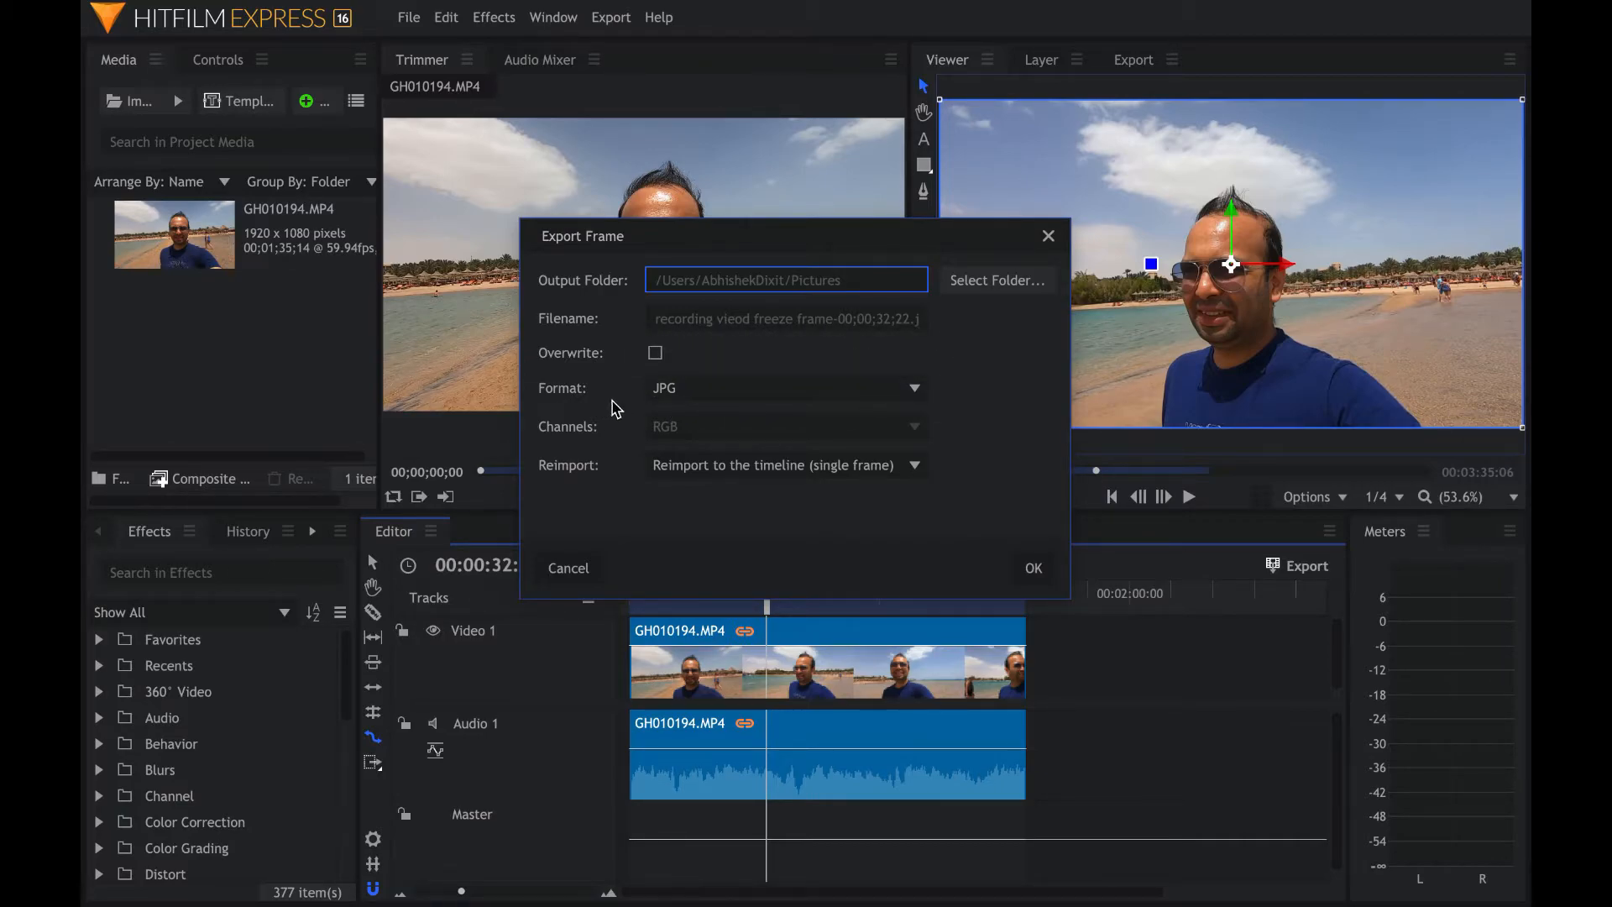
{"action": "left_click", "coordinate": [917, 389]}
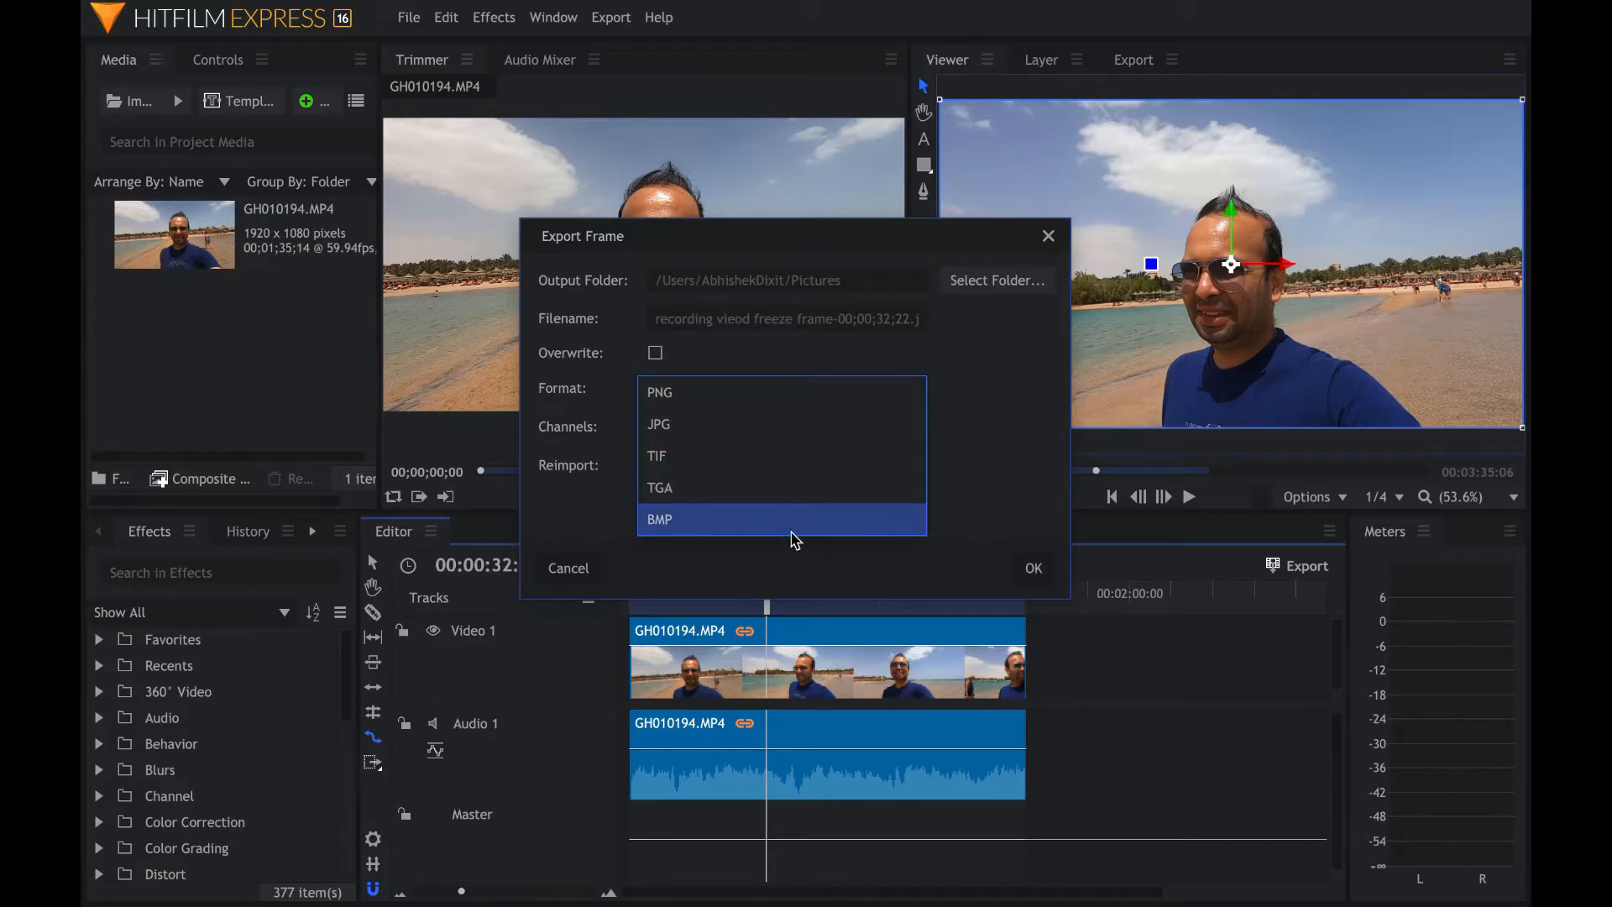
{"action": "left_click", "coordinate": [820, 440]}
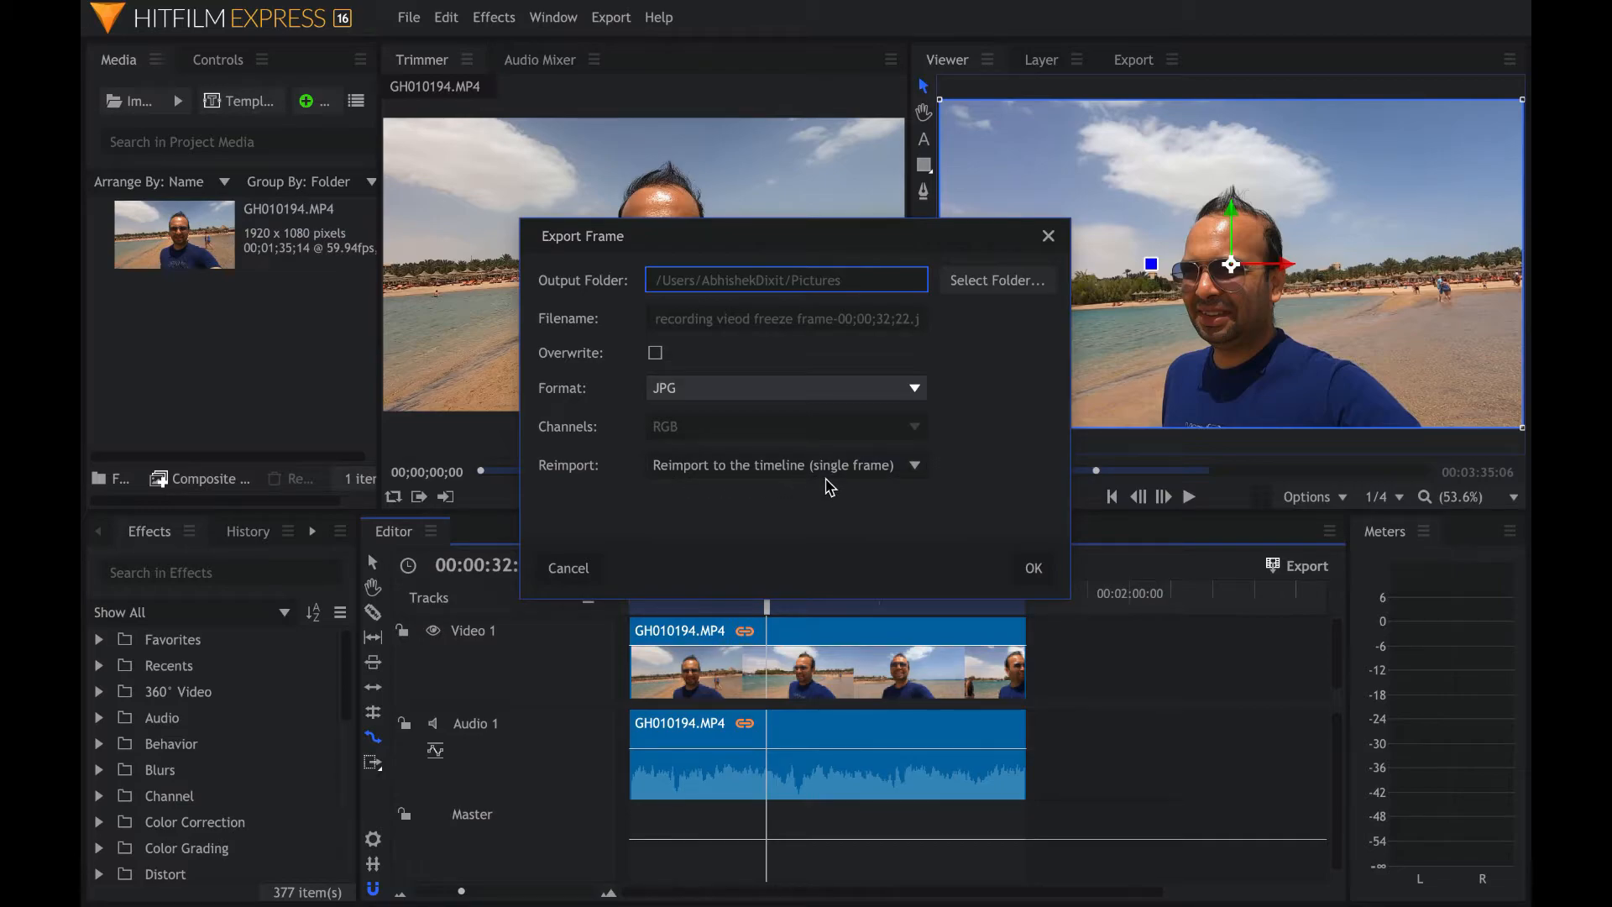
{"action": "left_click", "coordinate": [916, 467]}
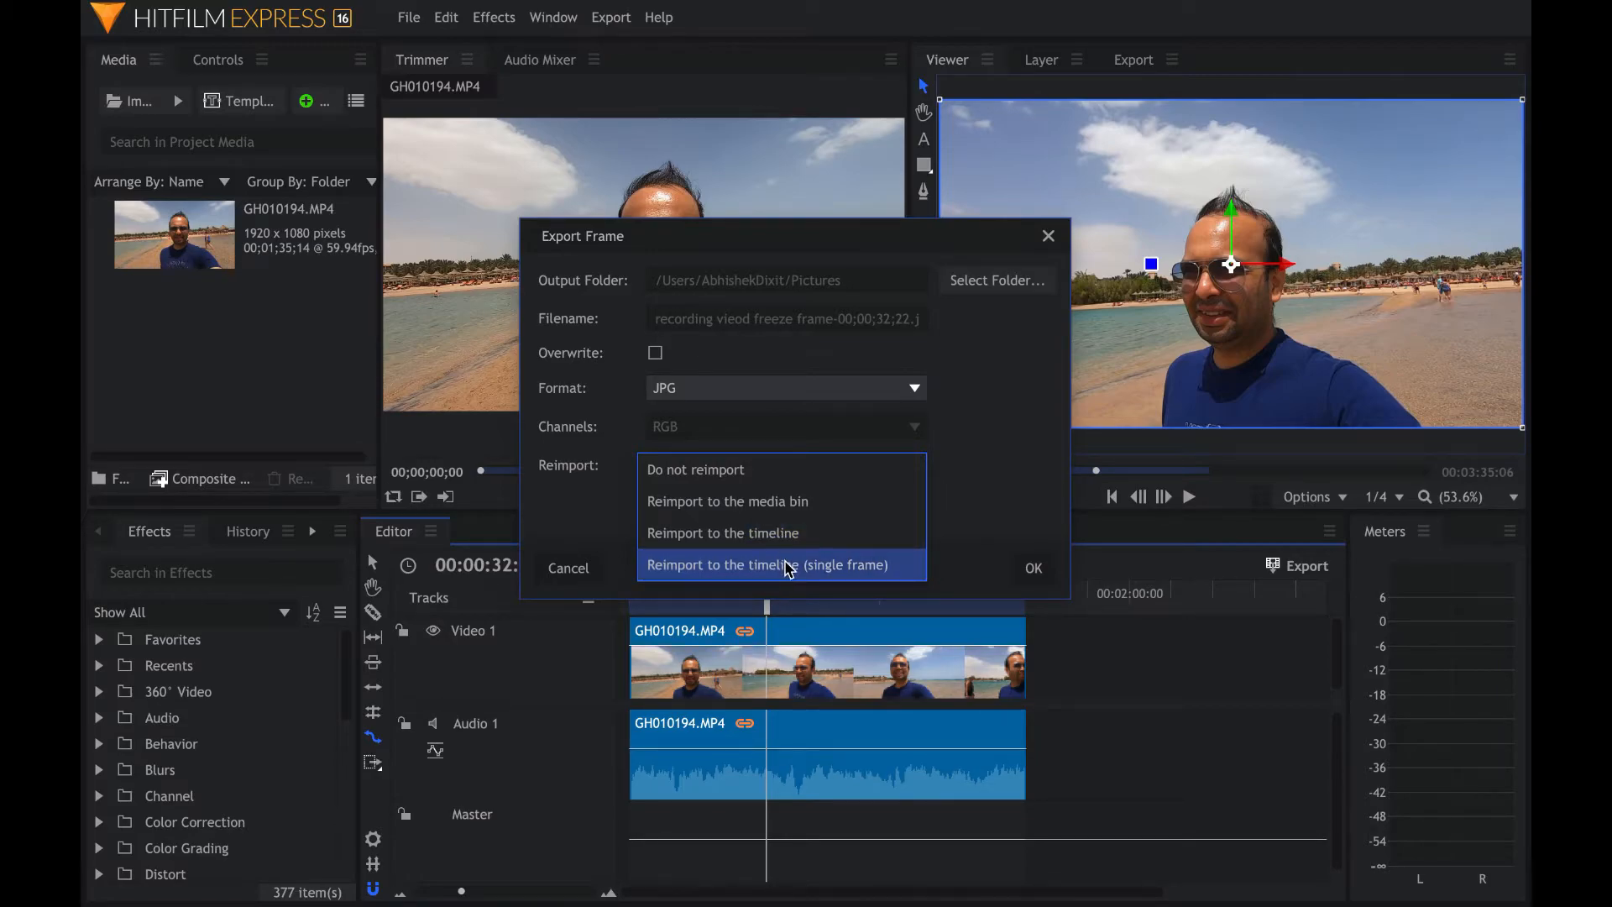
{"action": "left_click", "coordinate": [974, 461]}
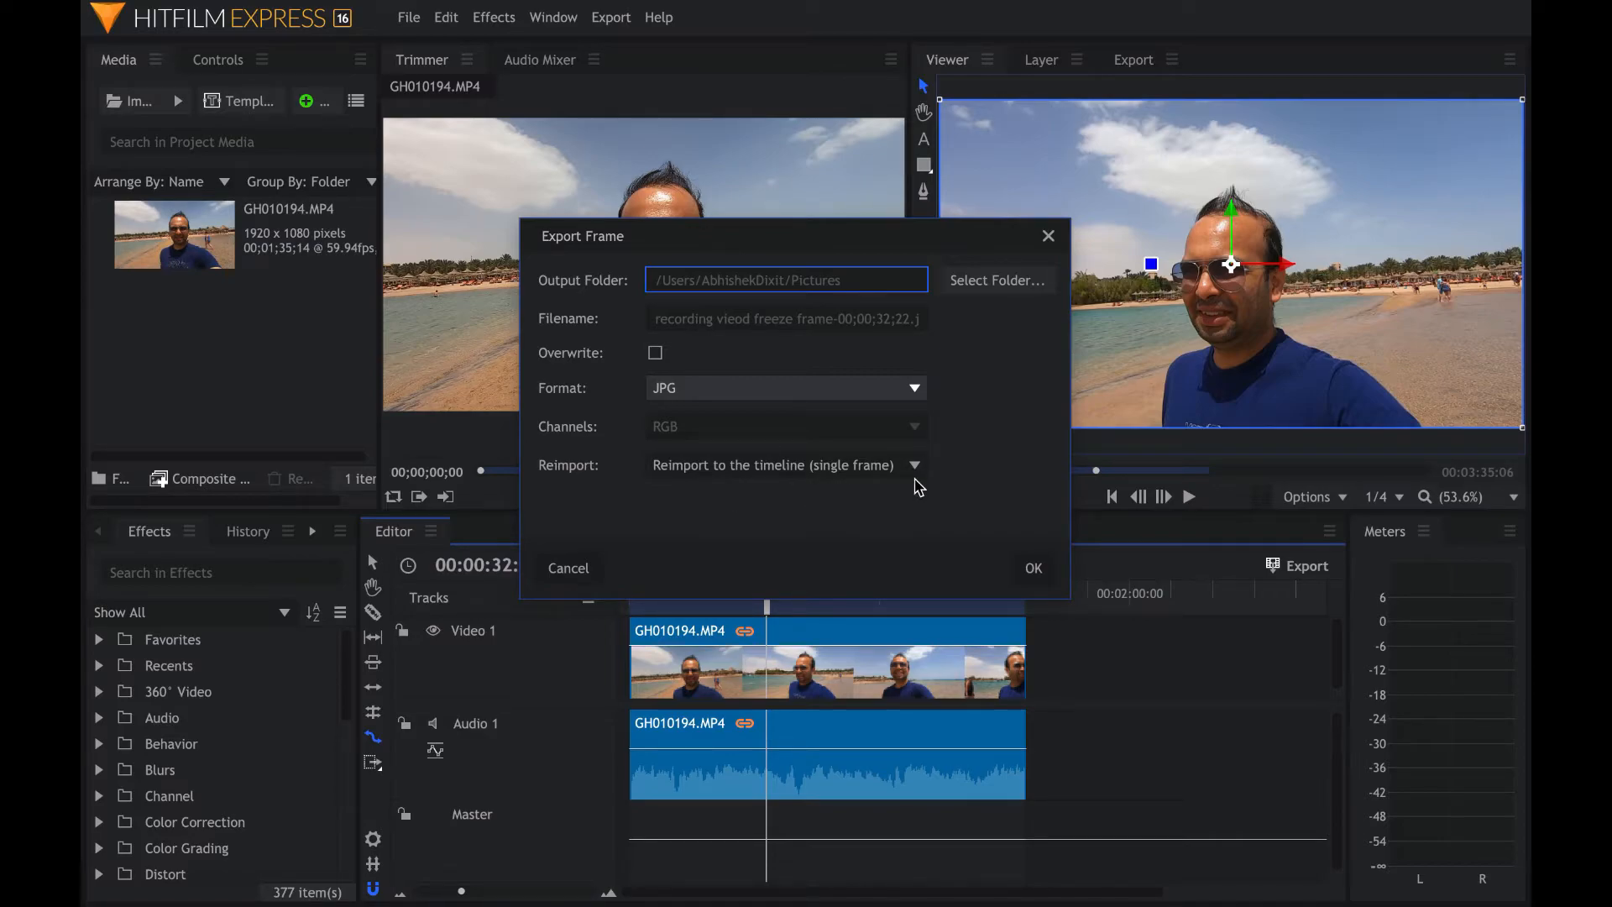
{"action": "left_click", "coordinate": [1035, 569]}
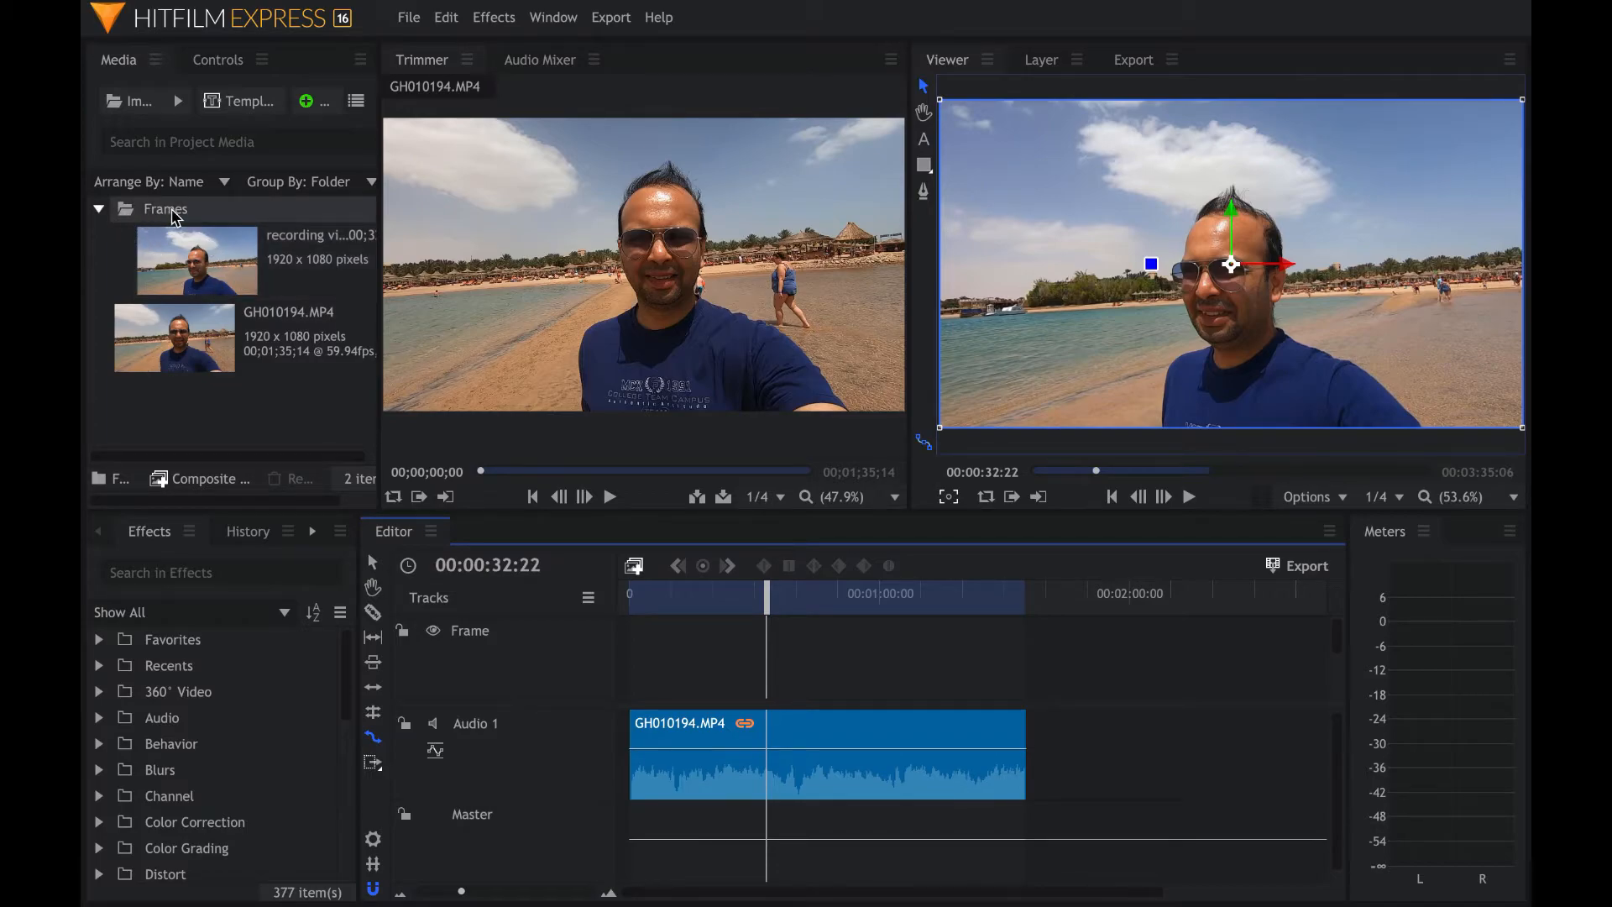
- Open the exported frame and lengthen its clip on the Frame track to hold the freeze frame longer
{"action": "left_click", "coordinate": [230, 277]}
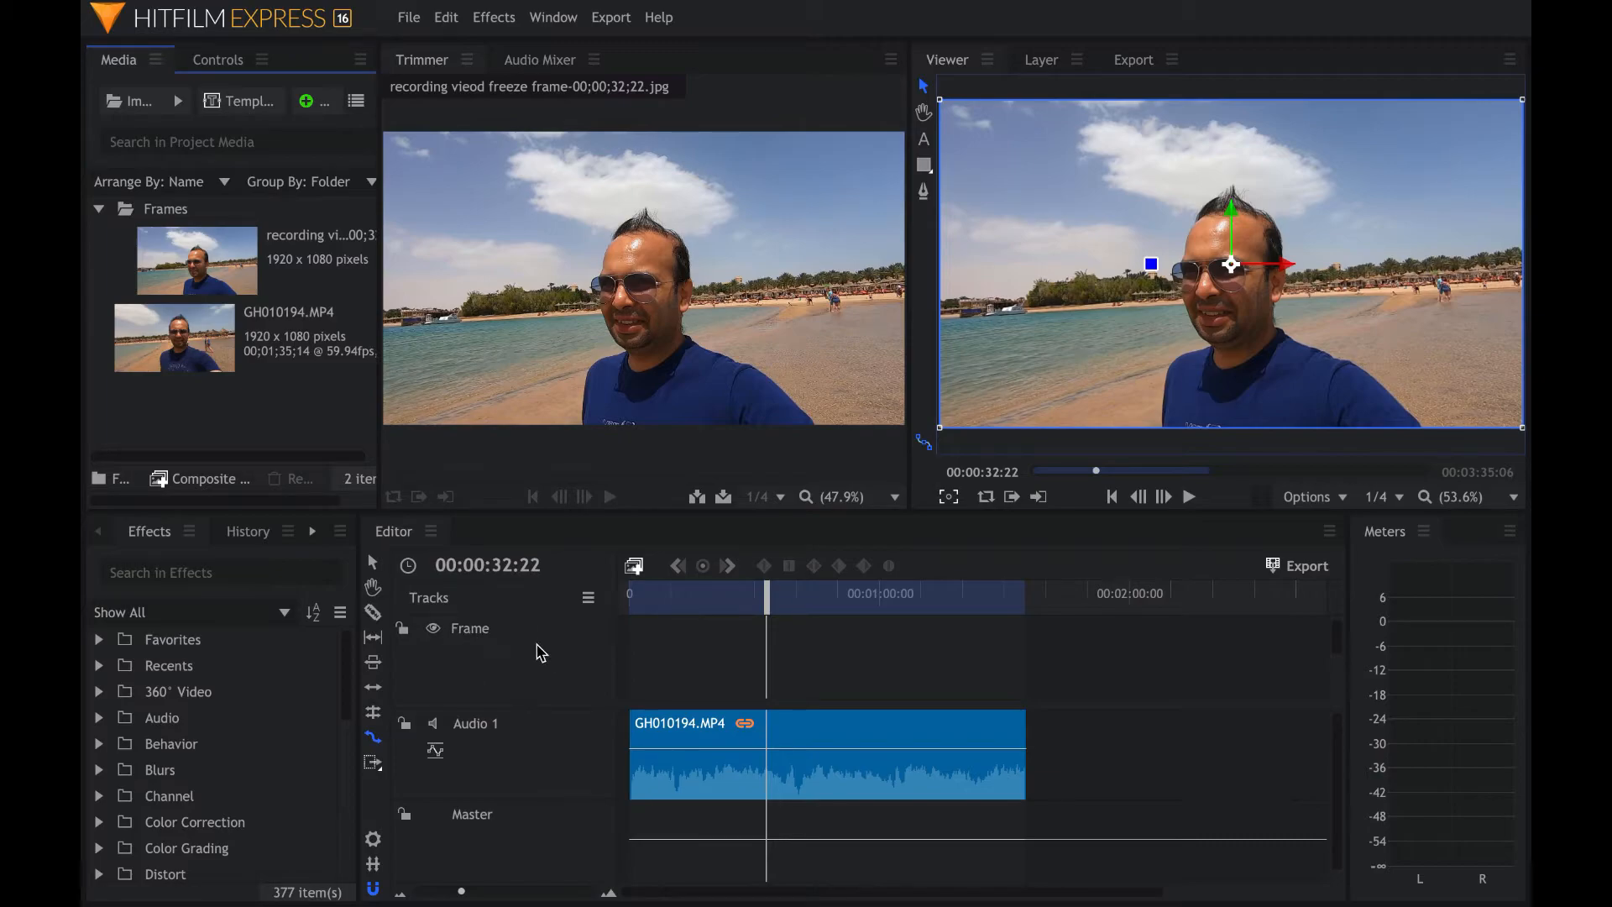
{"action": "scroll", "coordinate": [573, 666], "scroll_direction": "down", "scroll_amount": 3}
{"action": "scroll", "coordinate": [577, 672], "scroll_direction": "up", "scroll_amount": 3}
{"action": "left_click_drag", "start_coordinate": [461, 894], "coordinate": [591, 893]}
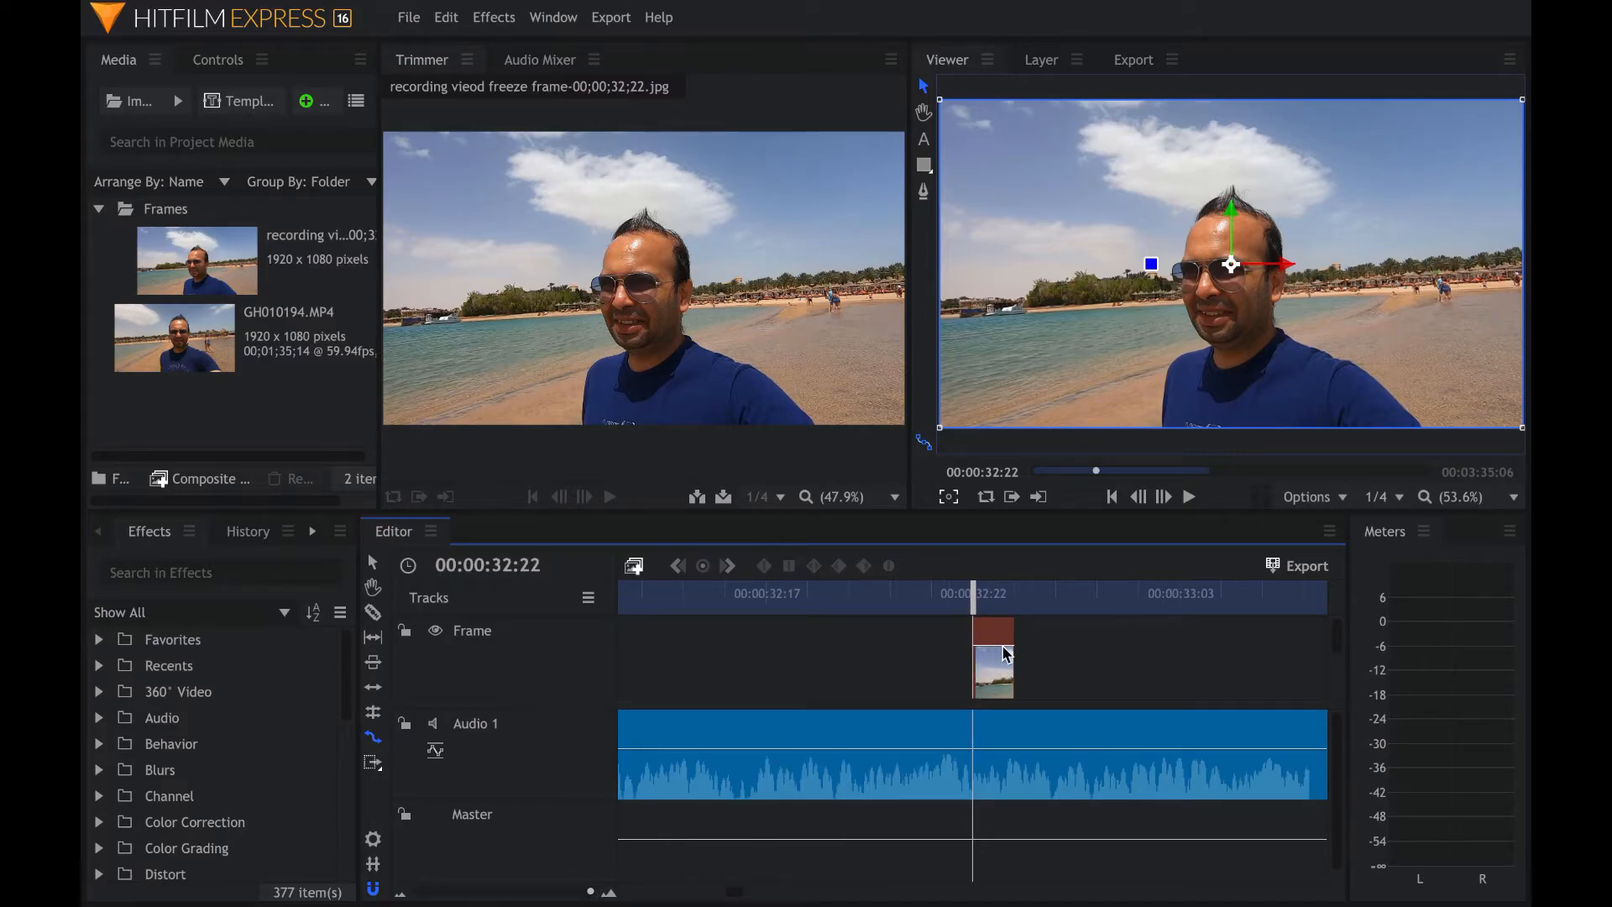
{"action": "left_click_drag", "start_coordinate": [1020, 653], "coordinate": [1234, 642]}
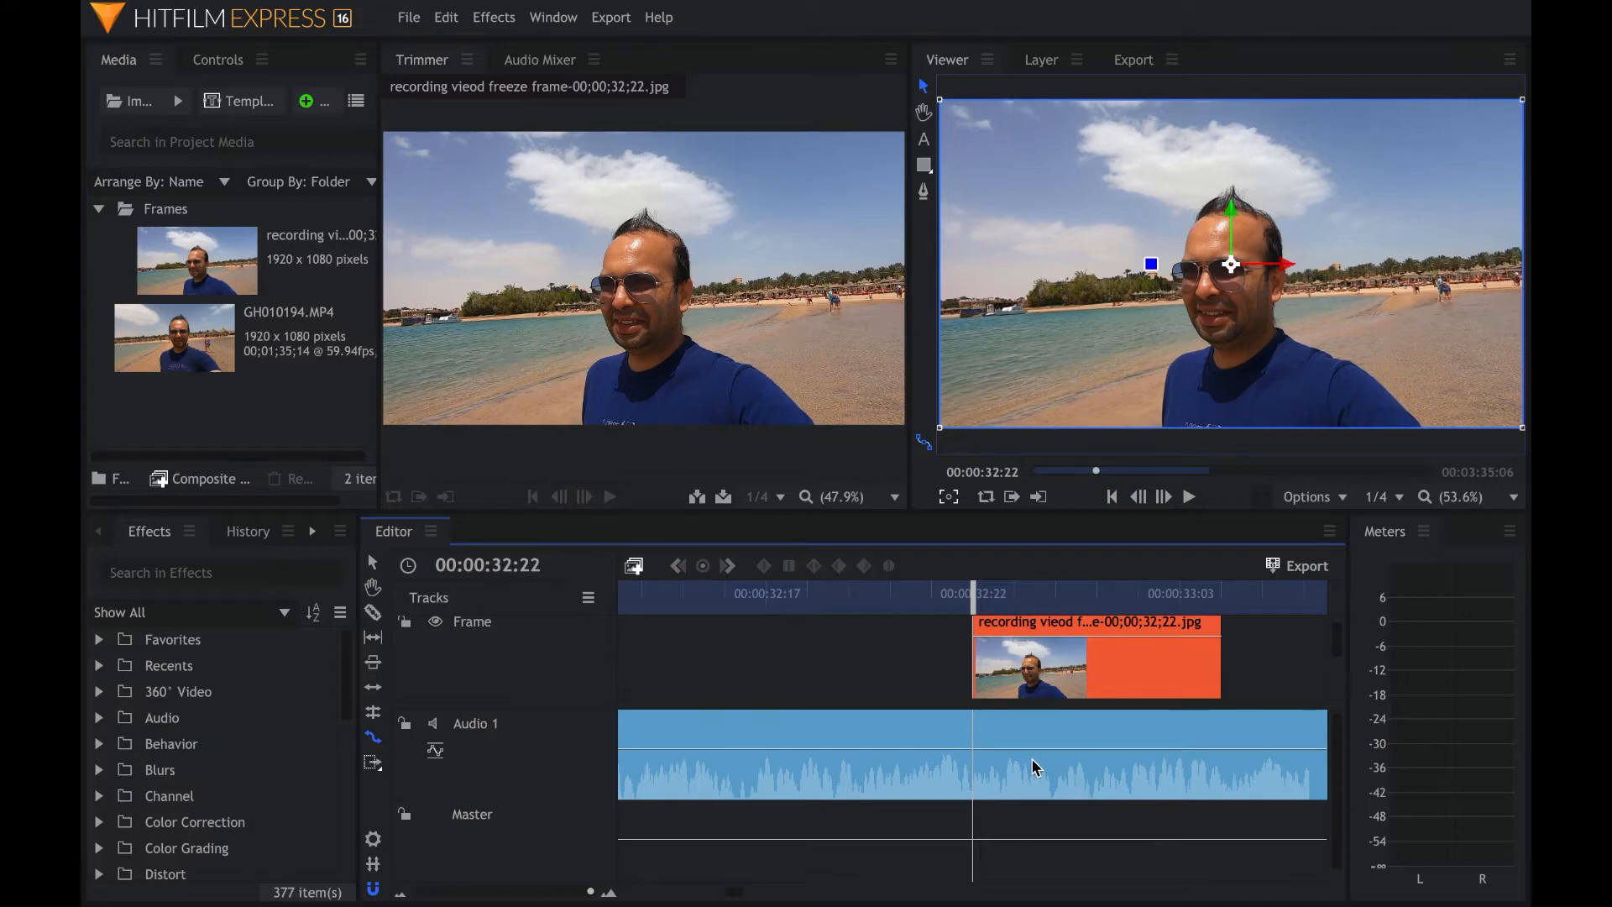
{"action": "scroll", "coordinate": [1038, 764], "scroll_direction": "down", "scroll_amount": 2}
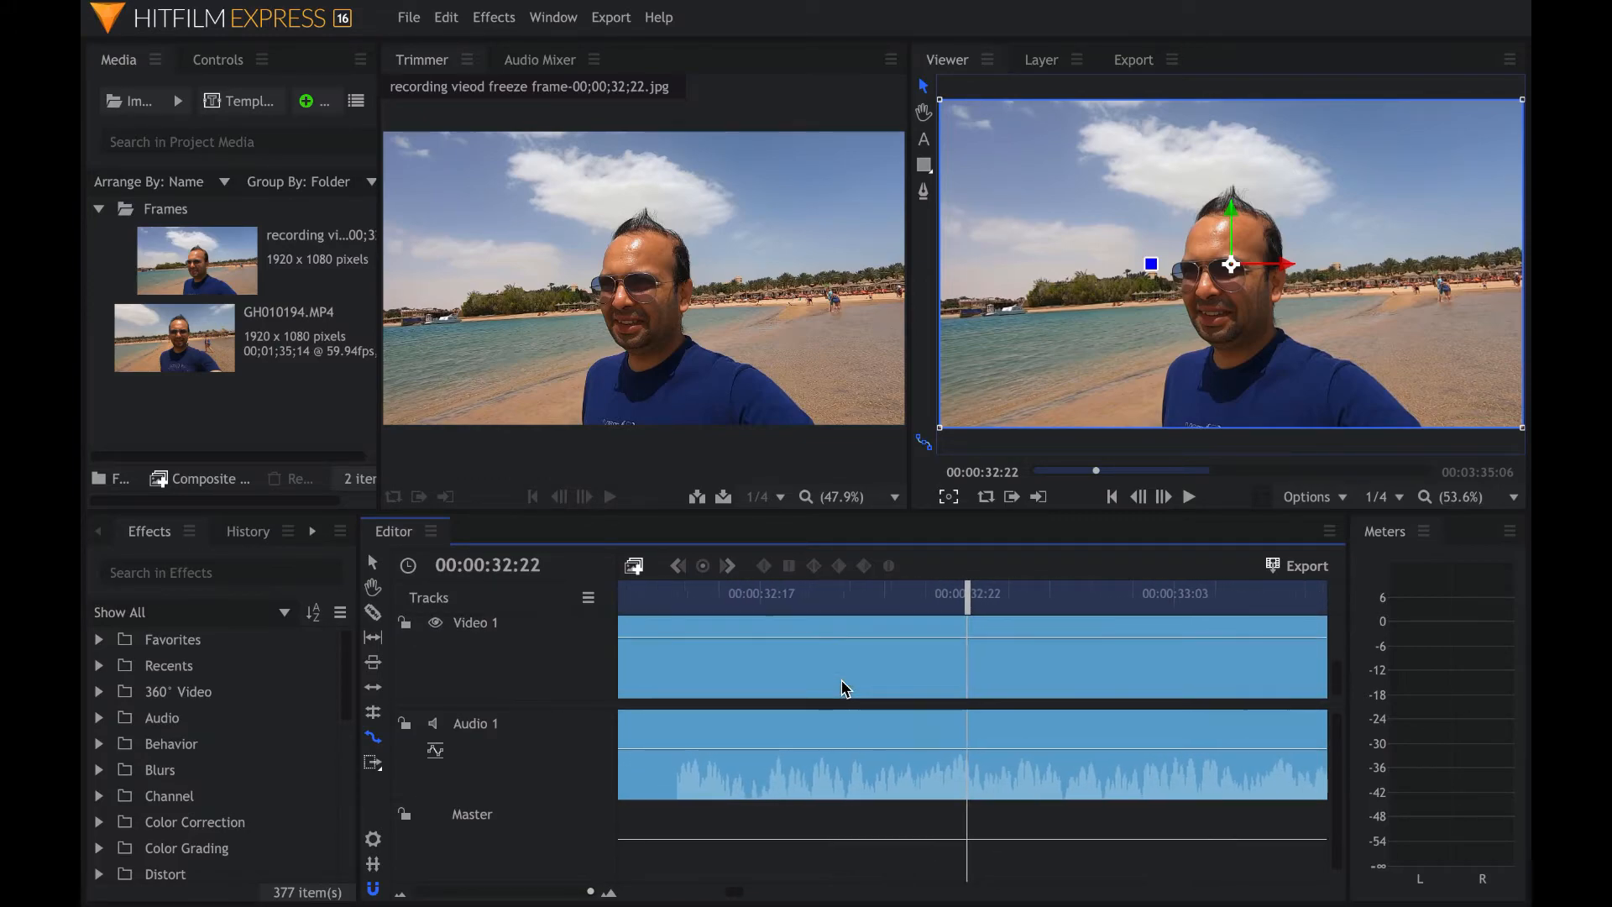
- Play back the main sequence around the 00:00:32 freeze point to review the slow-motion section
{"action": "left_click", "coordinate": [844, 676]}
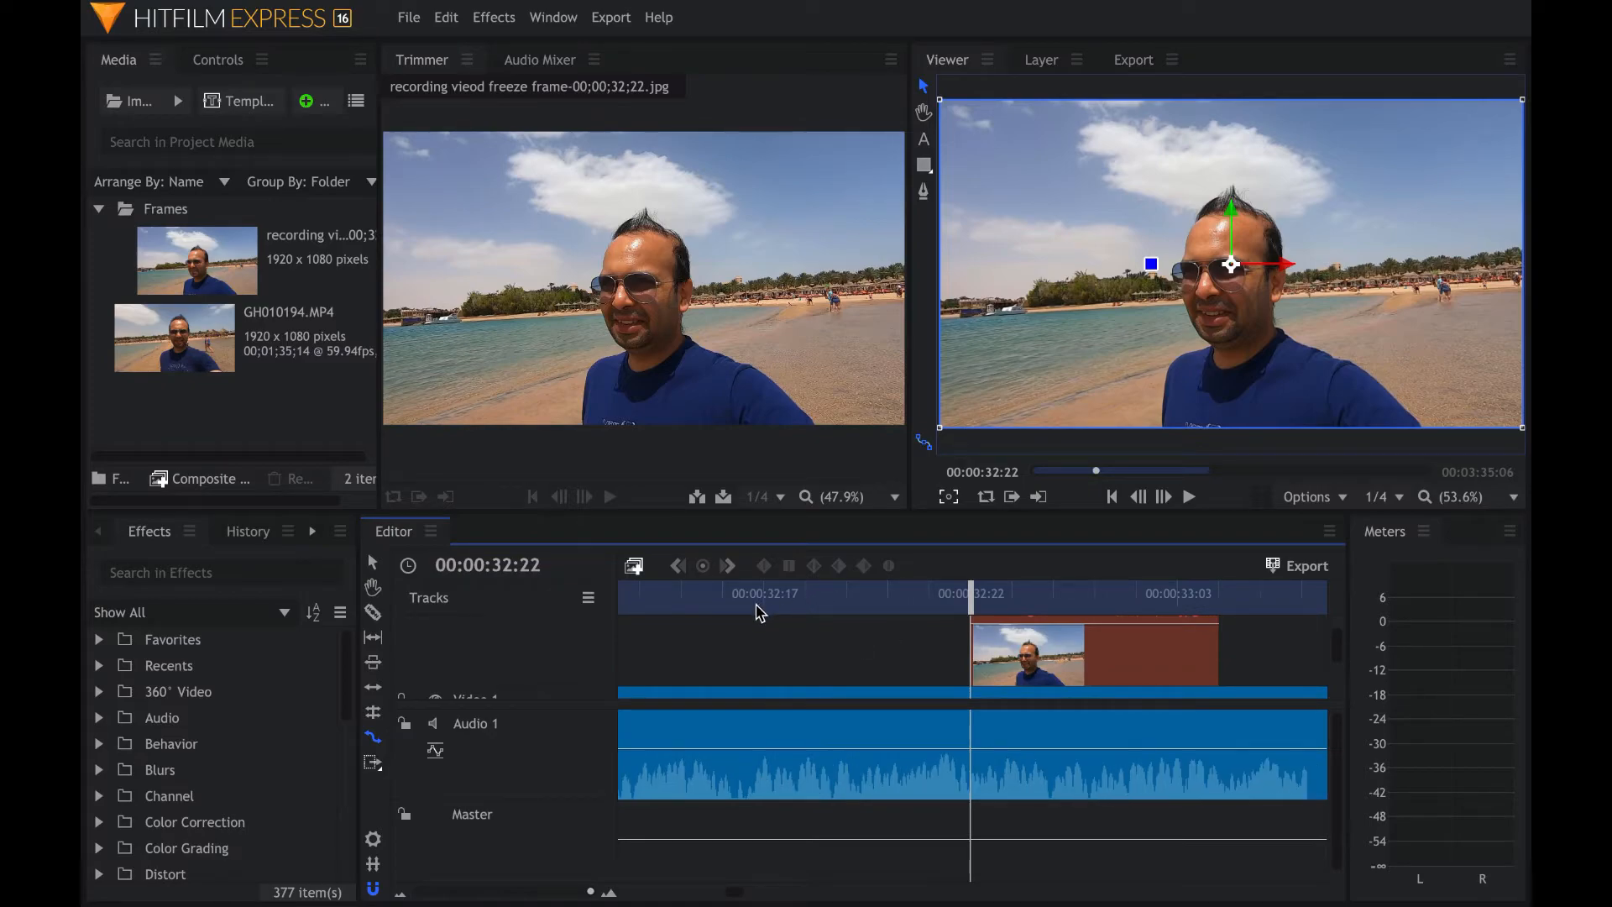
{"action": "left_click", "coordinate": [756, 607]}
{"action": "key", "text": "space"}
{"action": "key", "text": "space"}
{"action": "left_click_drag", "start_coordinate": [591, 893], "coordinate": [518, 893]}
{"action": "left_click", "coordinate": [966, 661]}
{"action": "left_click_drag", "start_coordinate": [966, 662], "coordinate": [1031, 661]}
{"action": "left_click", "coordinate": [852, 598]}
{"action": "left_click", "coordinate": [950, 596]}
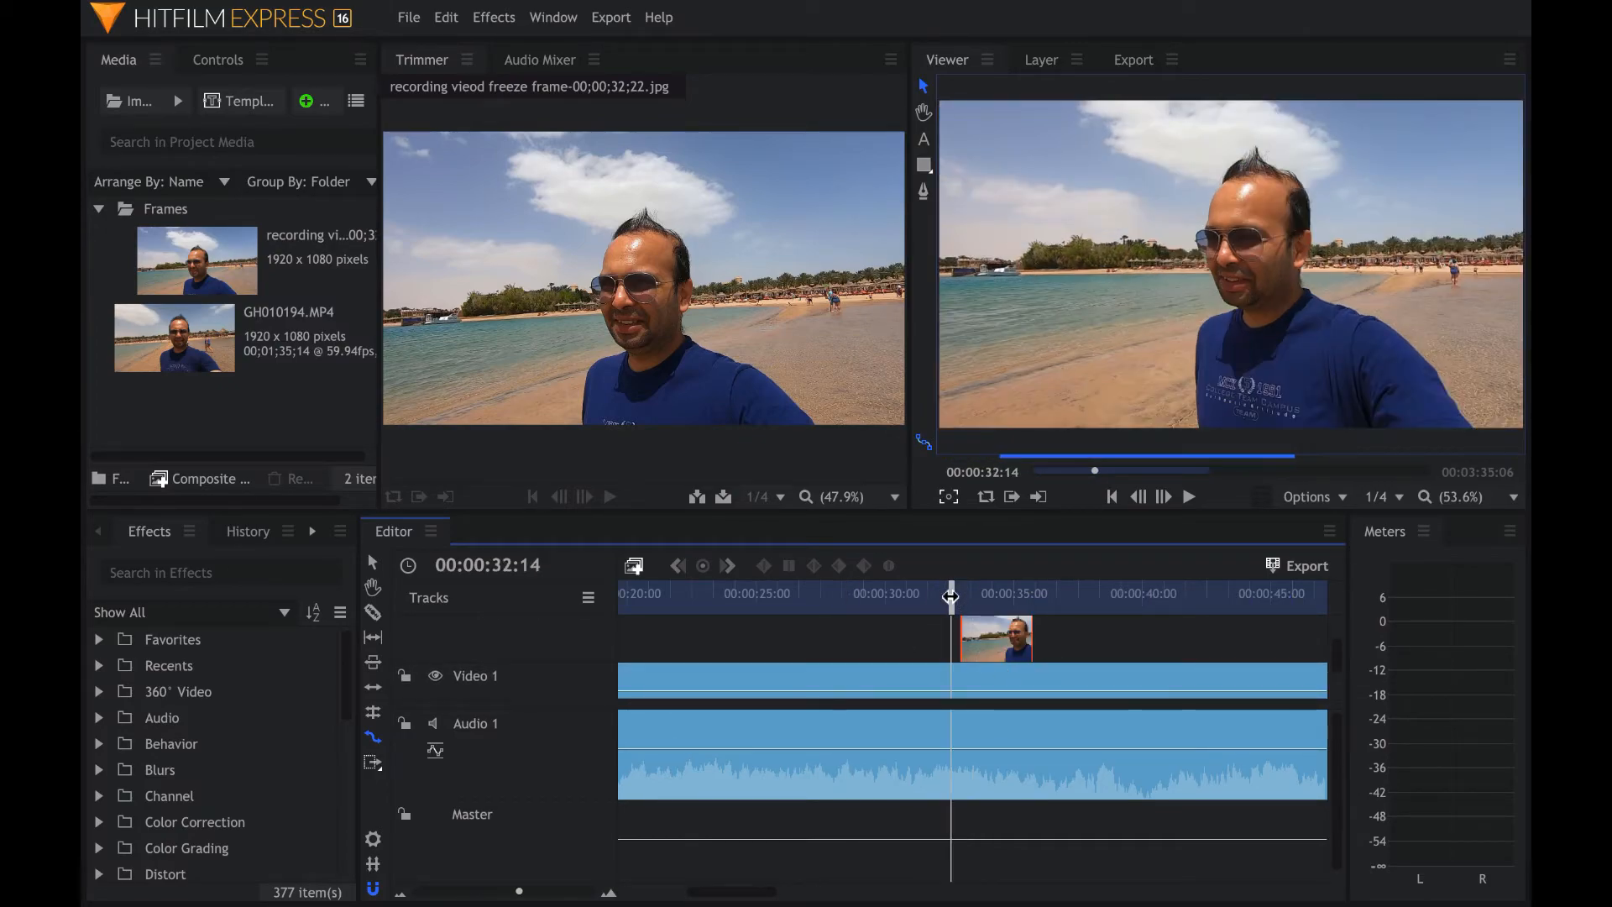
{"action": "key", "text": "space"}
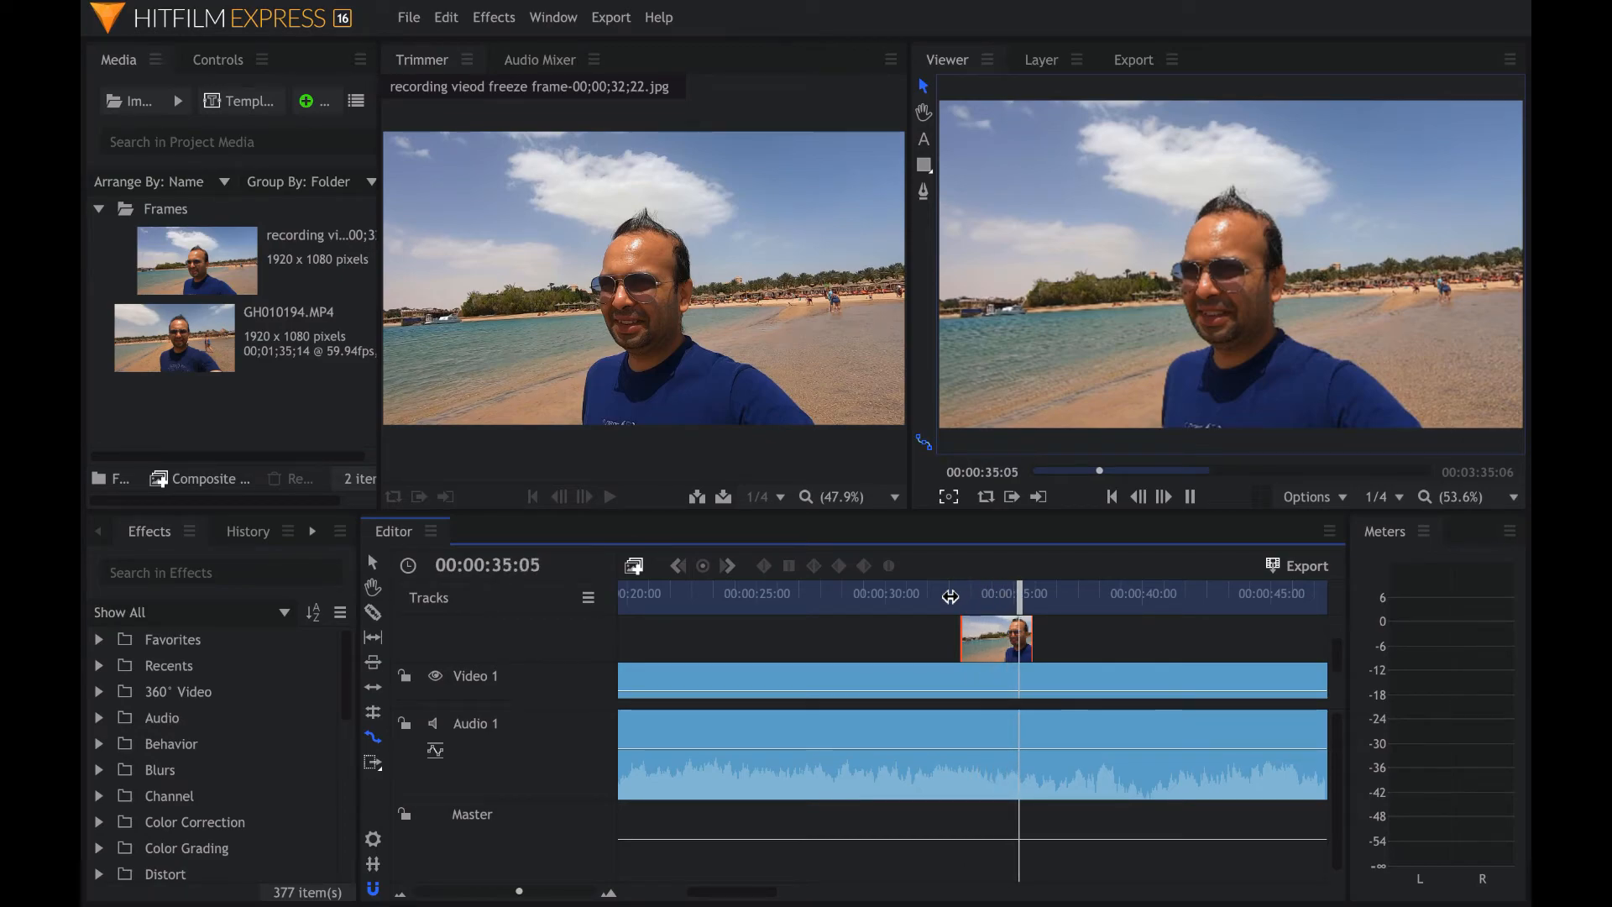
{"action": "key", "text": "space"}
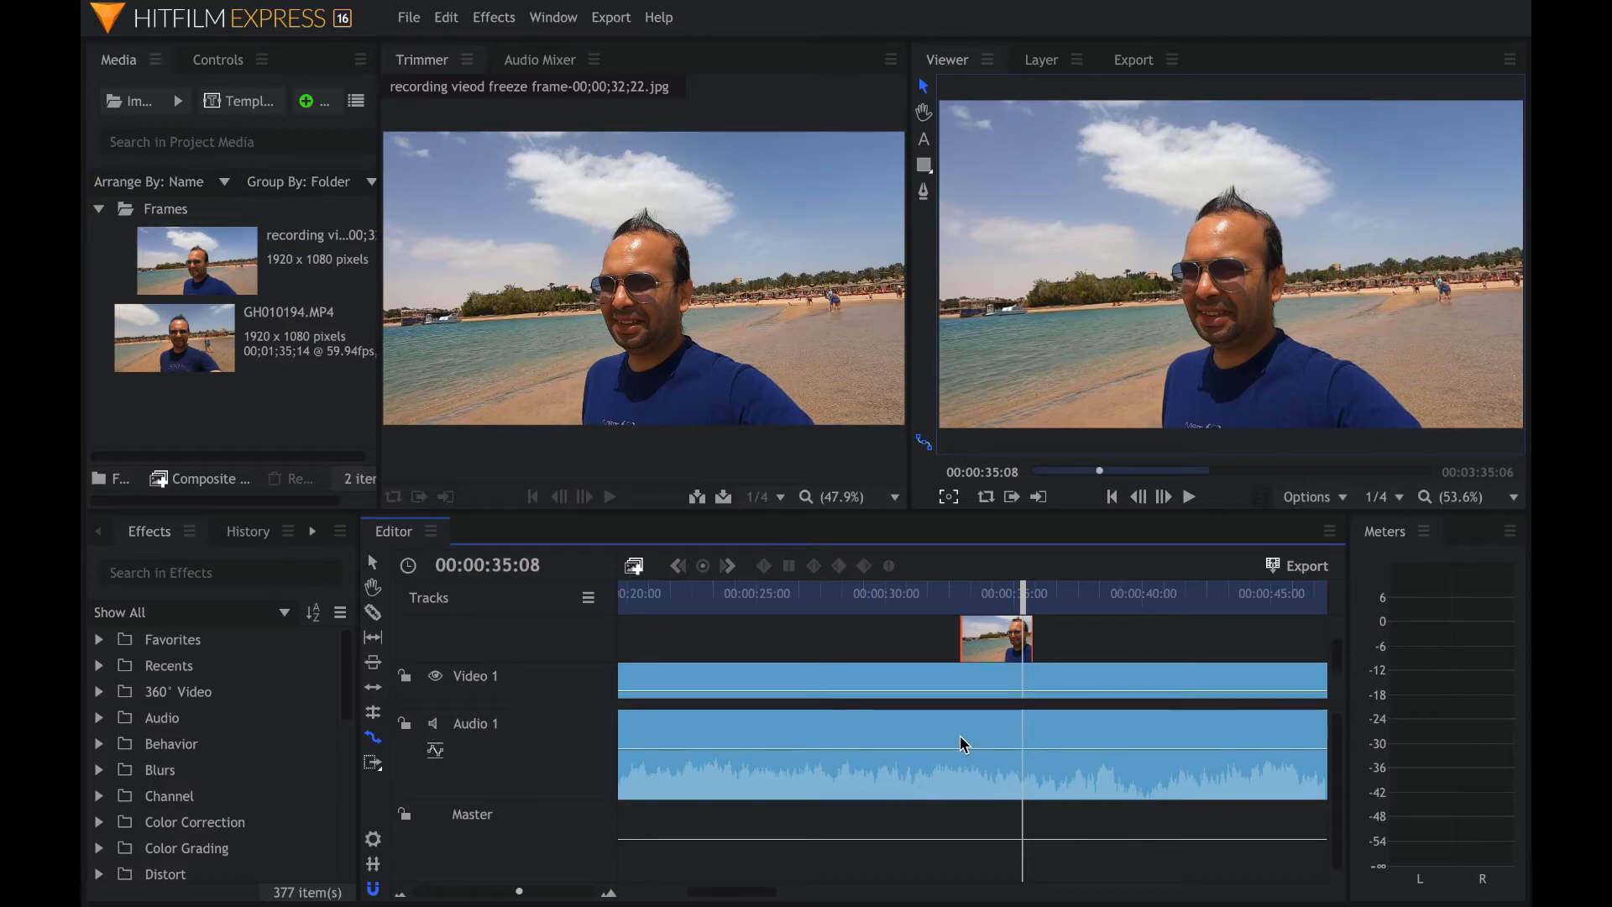
- Insert the exported freeze-frame JPG into Video 1 at the playhead position 00:00:32:23
{"action": "scroll", "coordinate": [922, 694], "scroll_direction": "down", "scroll_amount": 2}
{"action": "scroll", "coordinate": [922, 693], "scroll_direction": "left", "scroll_amount": 2}
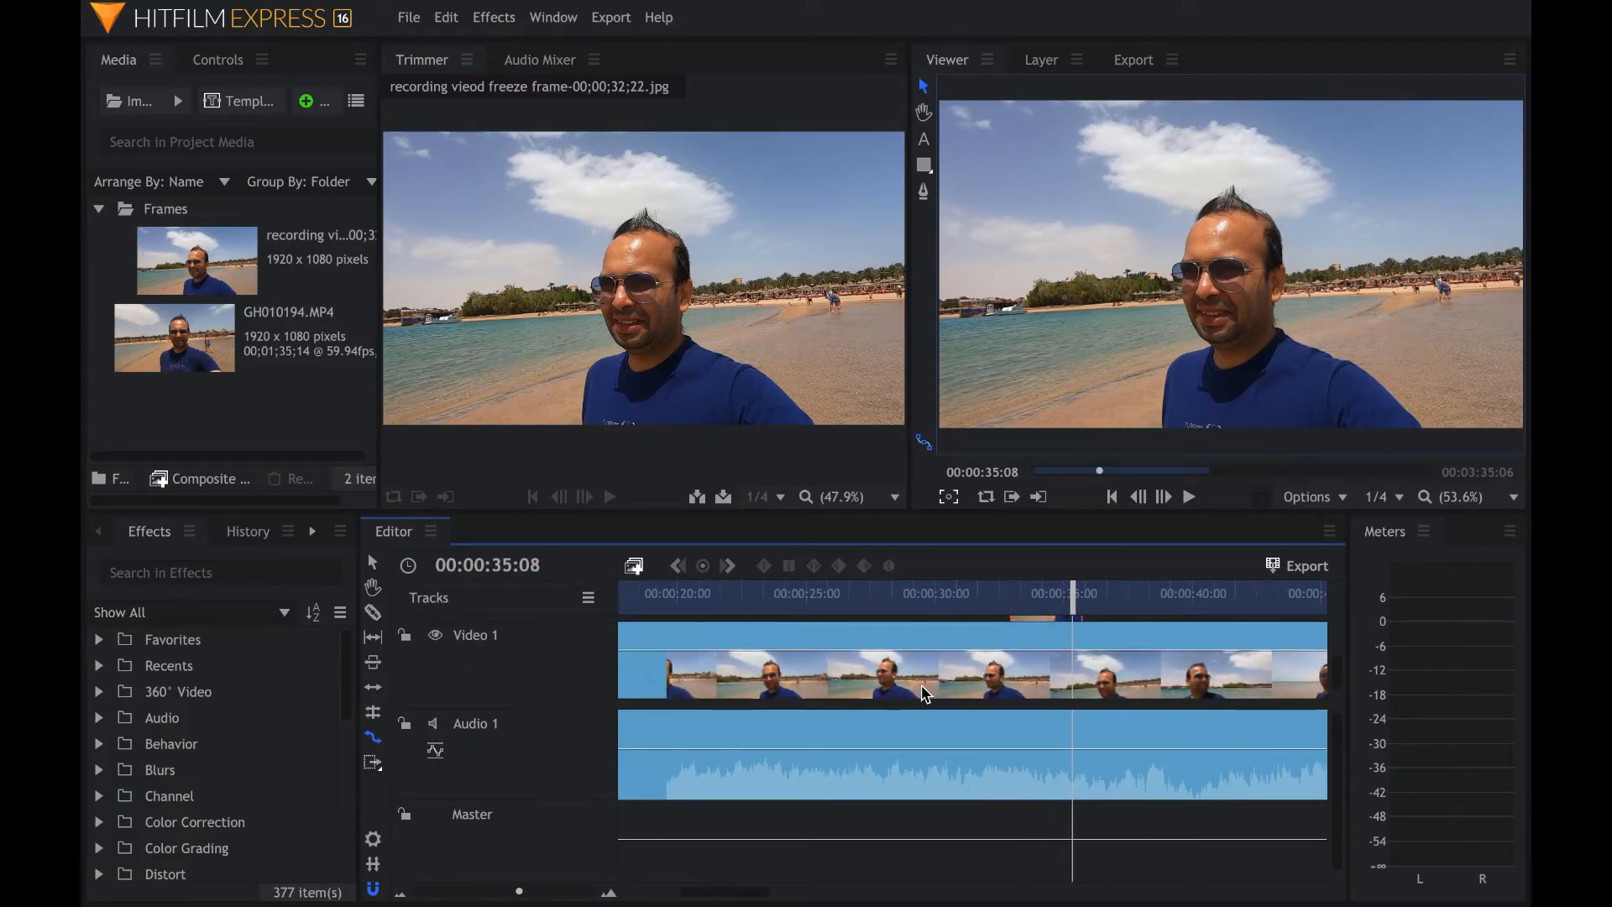
{"action": "scroll", "coordinate": [924, 693], "scroll_direction": "down", "scroll_amount": 1}
{"action": "scroll", "coordinate": [924, 693], "scroll_direction": "right", "scroll_amount": 1}
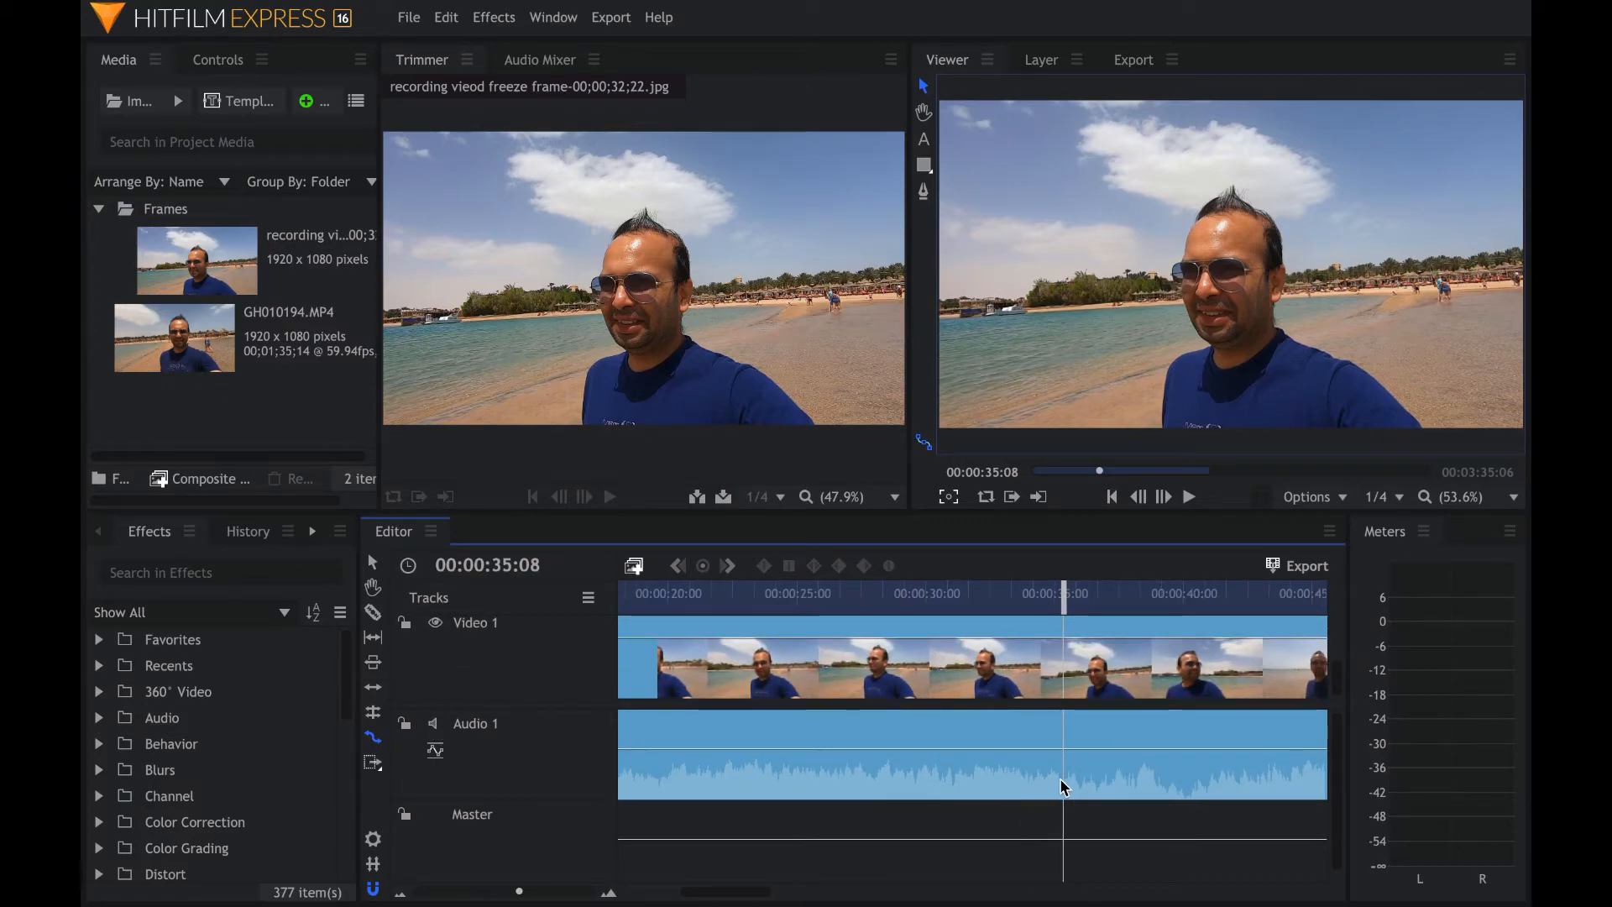
{"action": "key", "text": "space"}
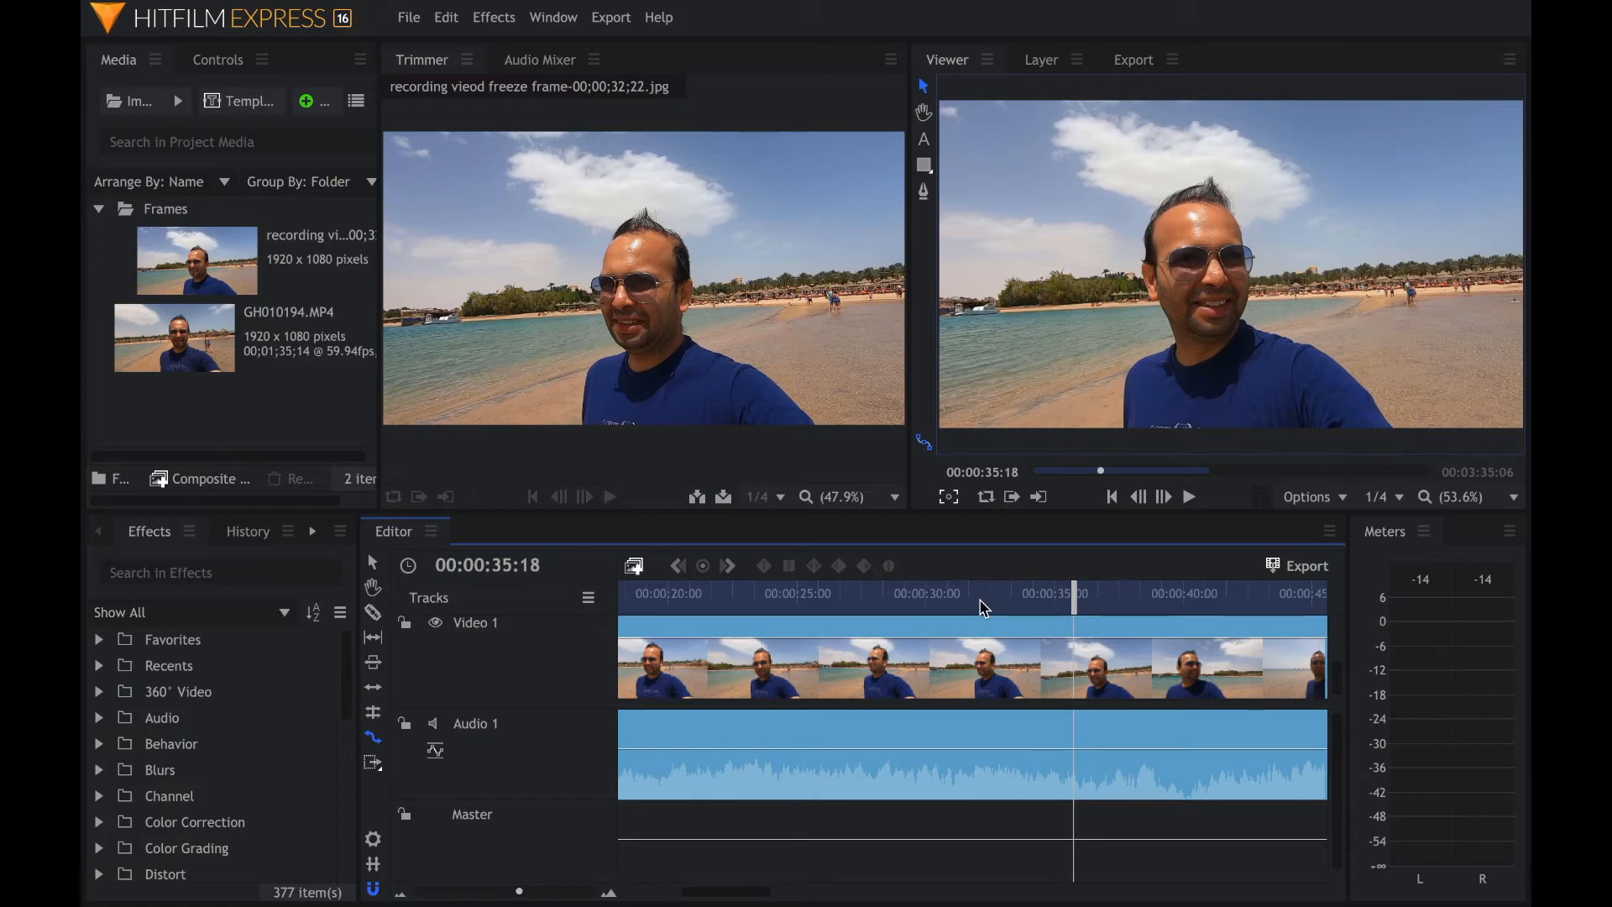
{"action": "scroll", "coordinate": [991, 659], "scroll_direction": "right", "scroll_amount": 3}
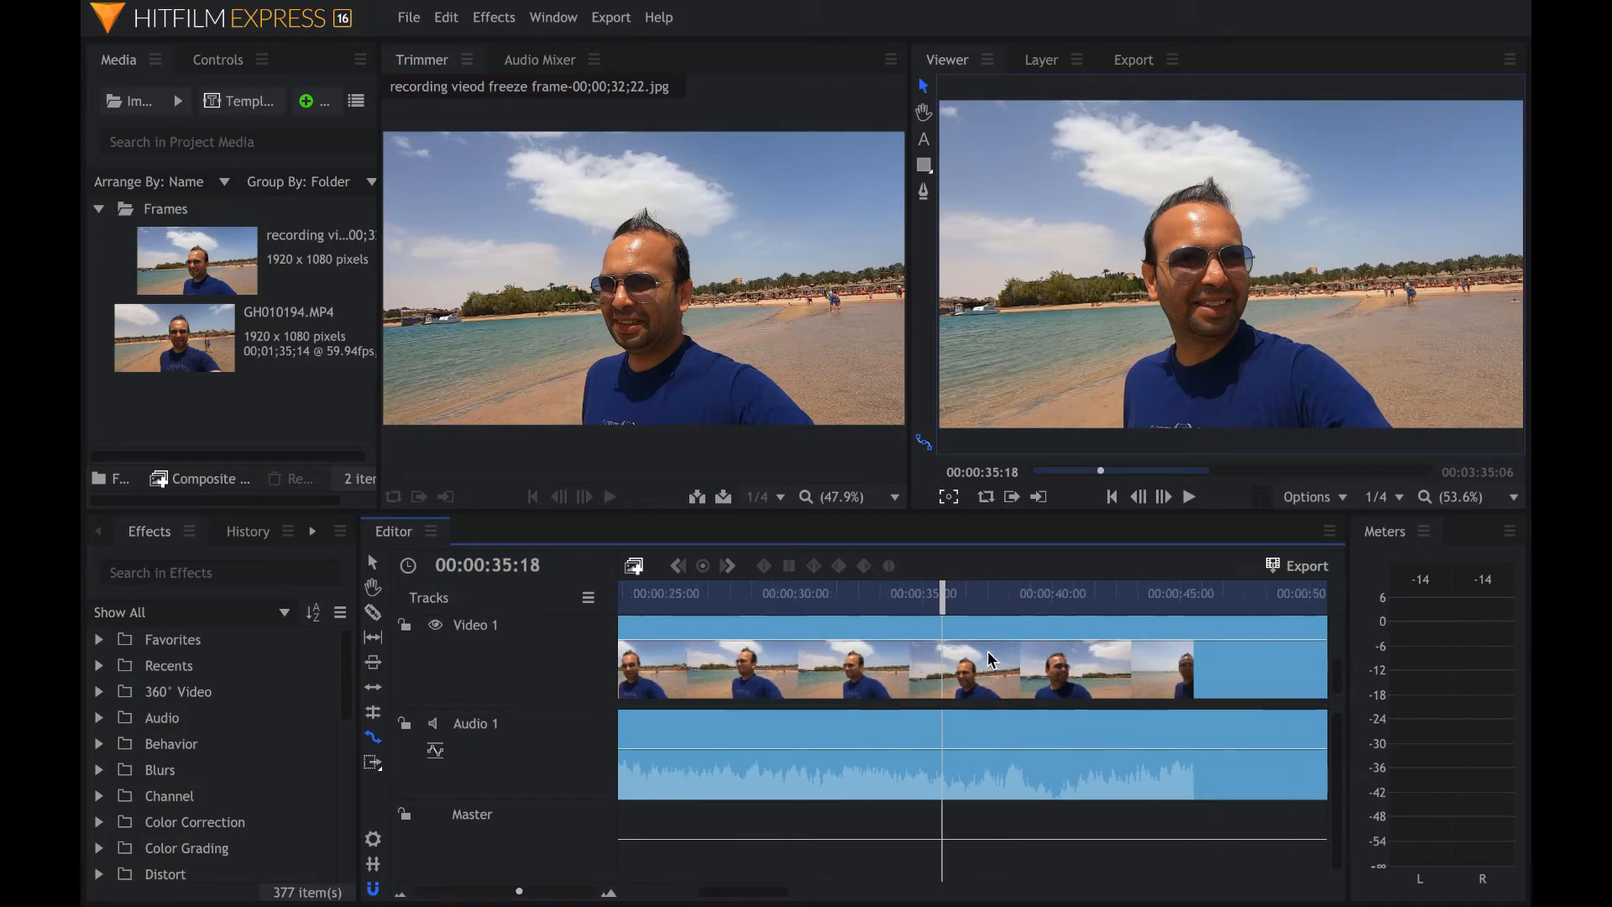
{"action": "scroll", "coordinate": [991, 660], "scroll_direction": "up", "scroll_amount": 2}
{"action": "scroll", "coordinate": [991, 659], "scroll_direction": "left", "scroll_amount": 1}
{"action": "scroll", "coordinate": [989, 653], "scroll_direction": "up", "scroll_amount": 1}
{"action": "scroll", "coordinate": [989, 653], "scroll_direction": "left", "scroll_amount": 1}
{"action": "left_click_drag", "start_coordinate": [989, 601], "coordinate": [916, 606]}
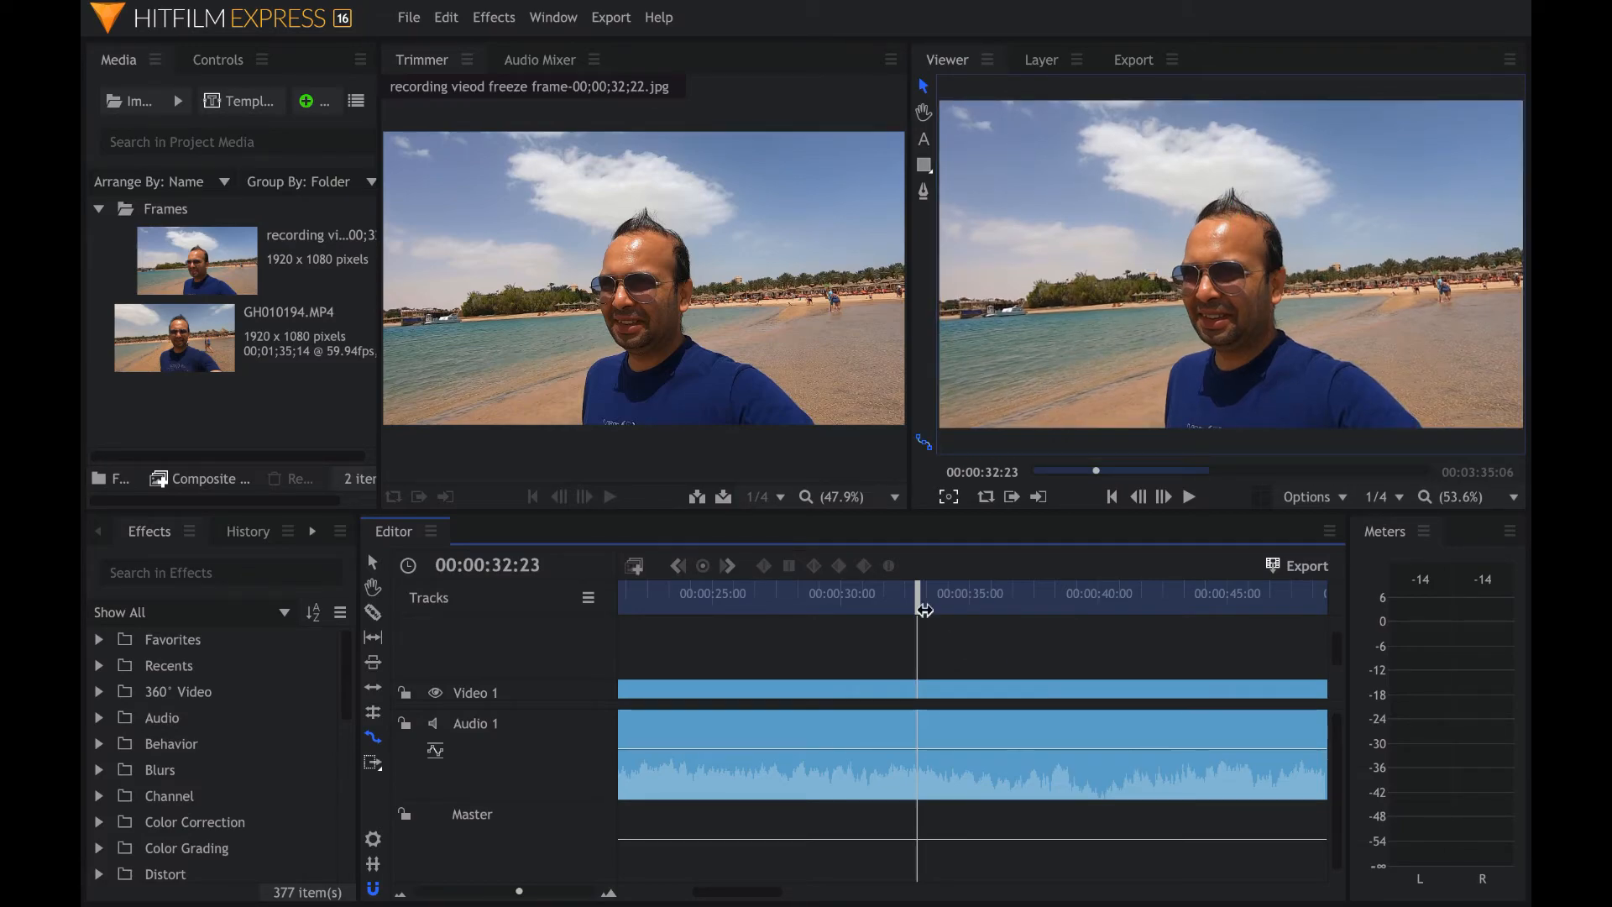
{"action": "left_click", "coordinate": [265, 277]}
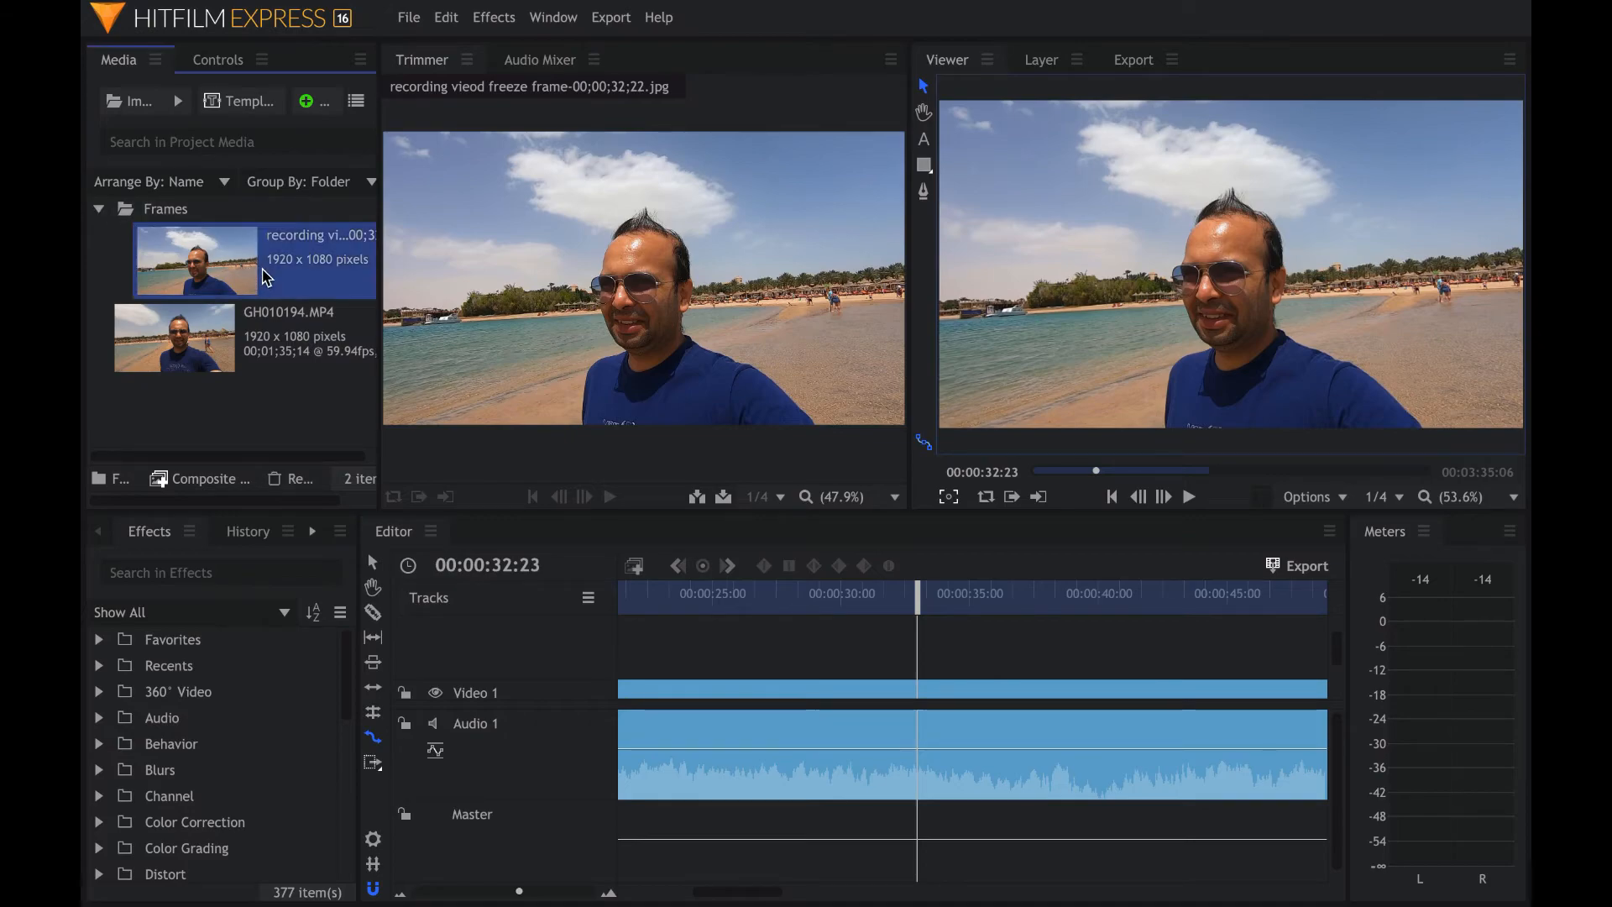
{"action": "left_click", "coordinate": [698, 498]}
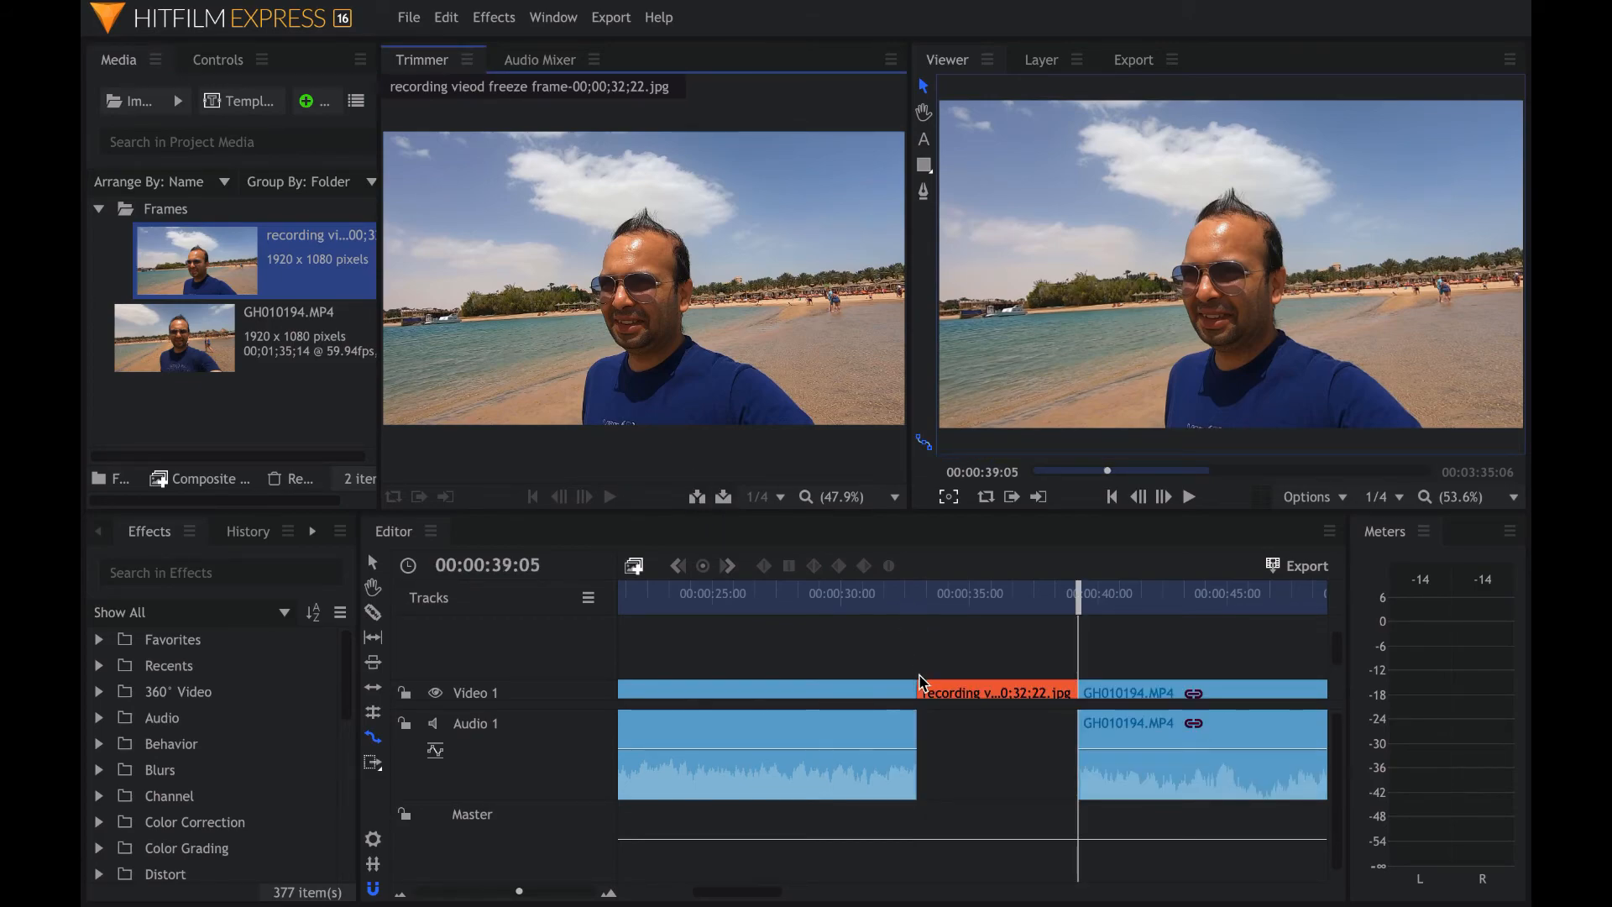
- Shorten the inserted freeze-frame clip and move the following GH010194.MP4 clip left to close the gap
{"action": "scroll", "coordinate": [933, 694], "scroll_direction": "down", "scroll_amount": 2}
{"action": "scroll", "coordinate": [933, 694], "scroll_direction": "left", "scroll_amount": 3}
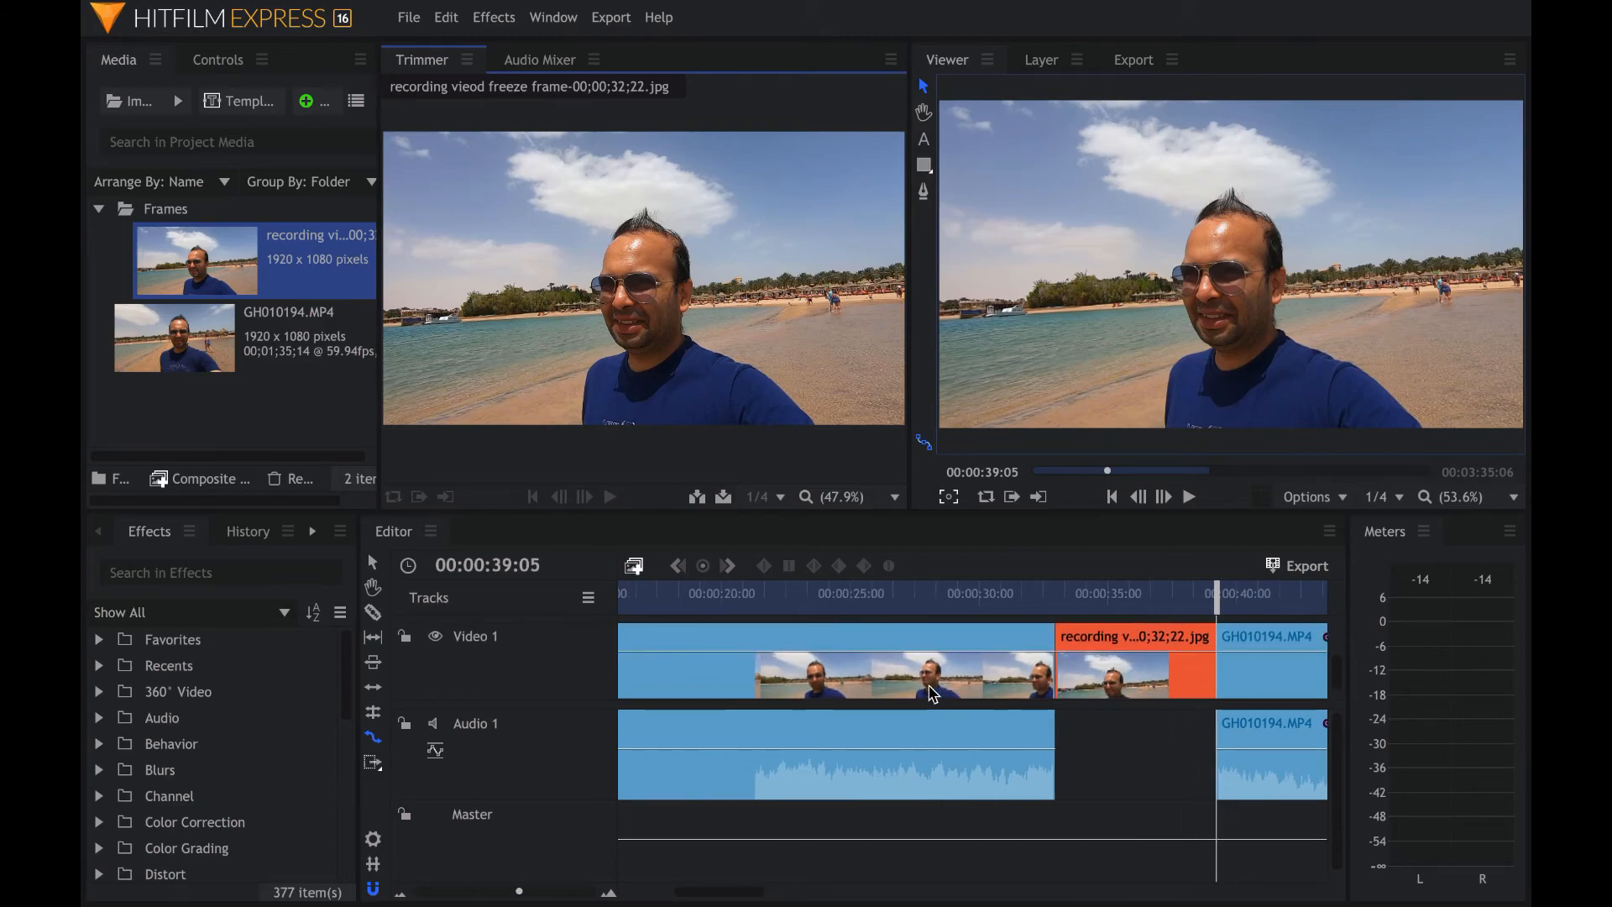
{"action": "scroll", "coordinate": [940, 684], "scroll_direction": "right", "scroll_amount": 3}
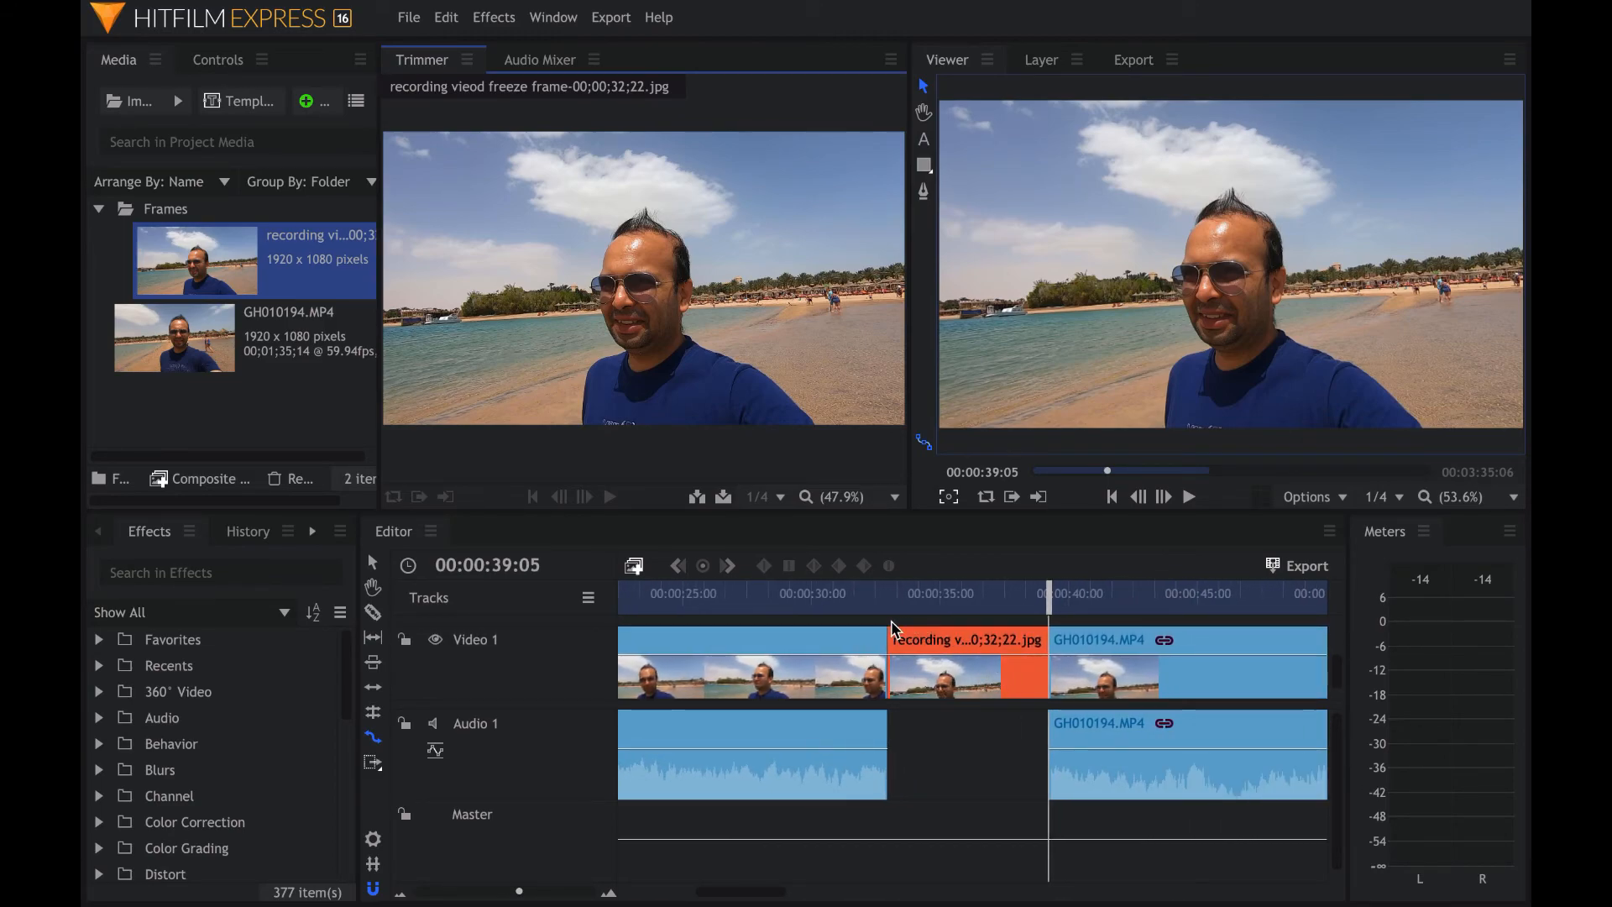
{"action": "left_click_drag", "start_coordinate": [1046, 668], "coordinate": [979, 672]}
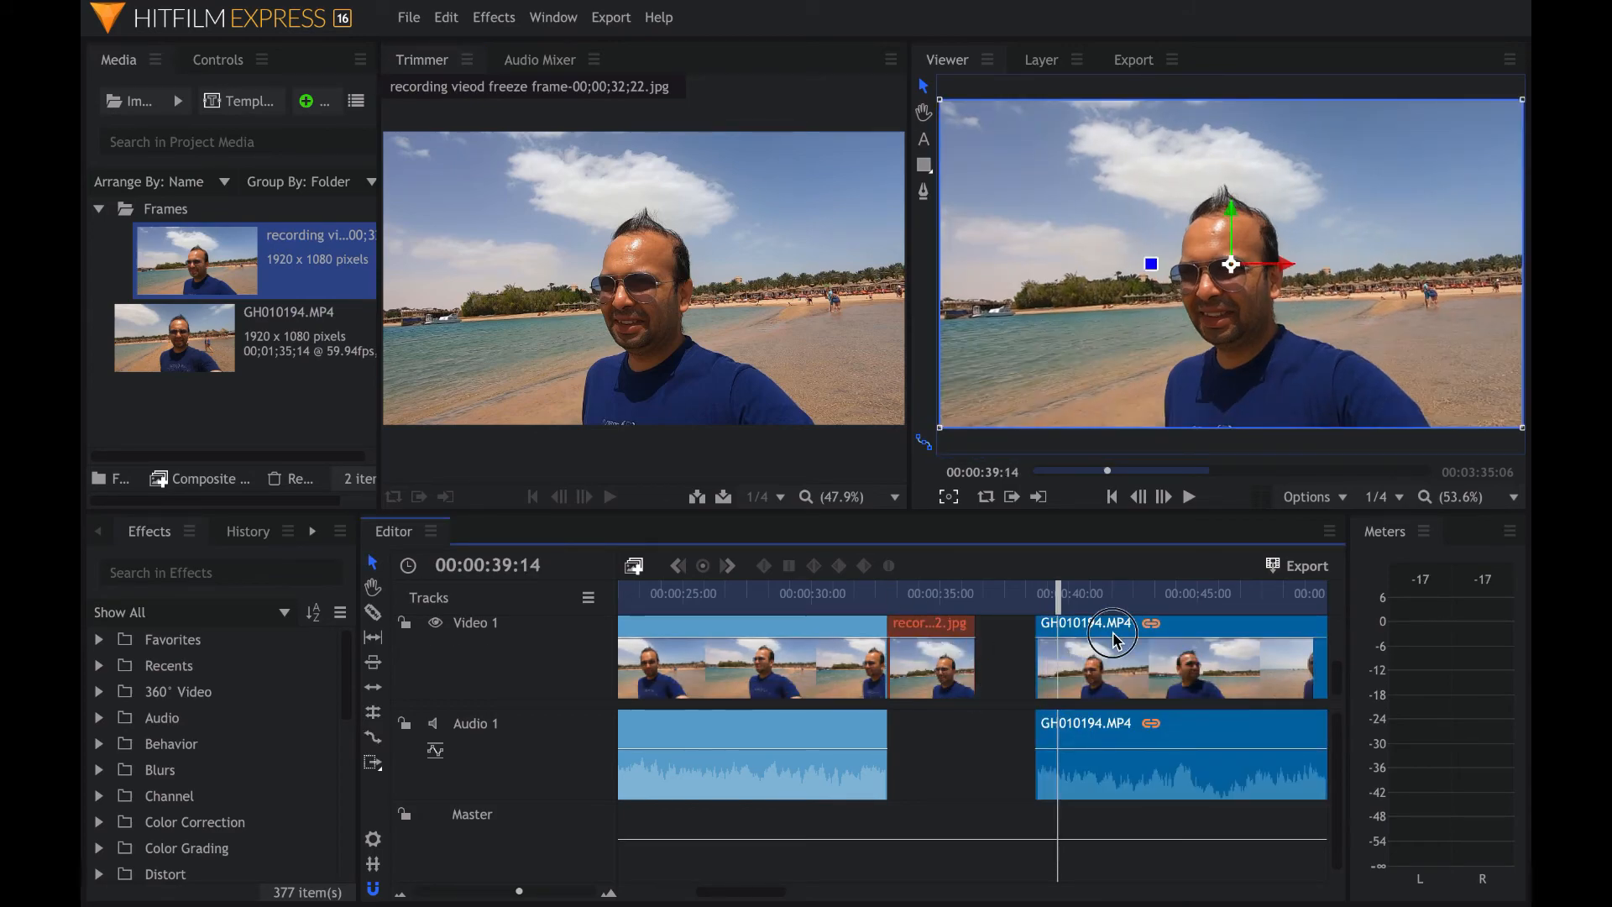
{"action": "left_click_drag", "start_coordinate": [1096, 635], "coordinate": [1030, 689]}
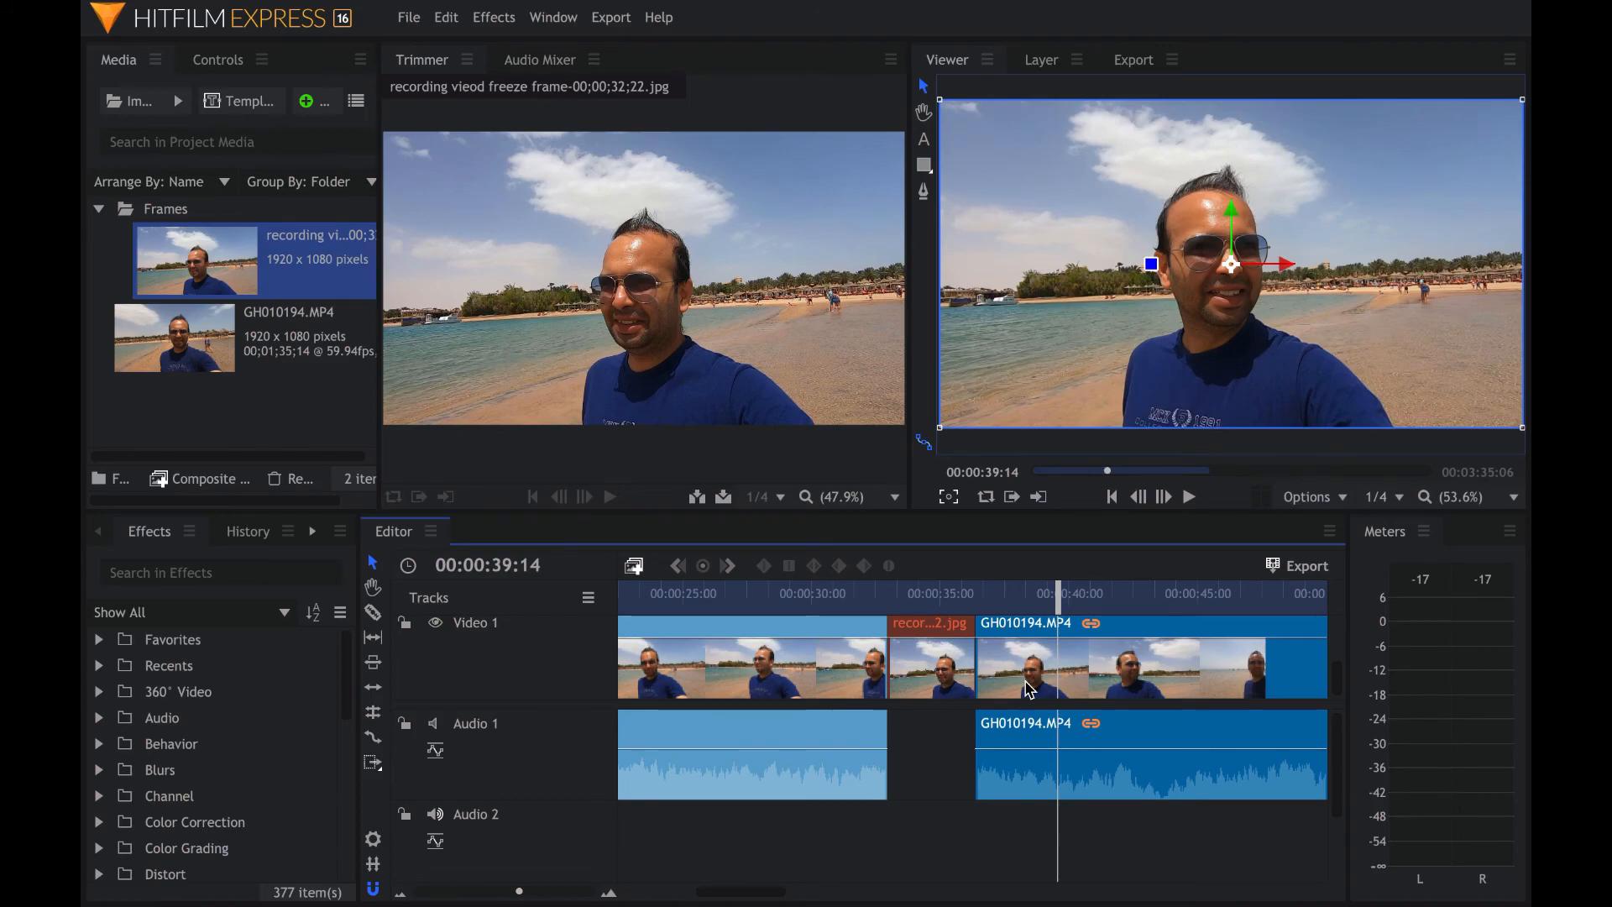